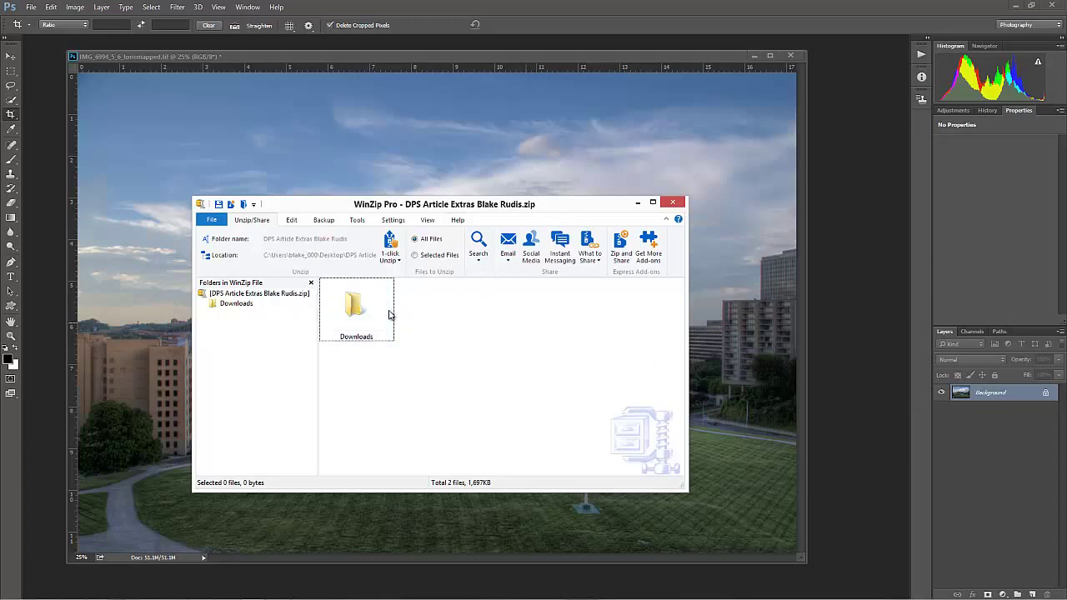
Open the zip's Downloads folder and load Contrast Checker.atn into Photoshop.
{"action": "double_click", "coordinate": [356, 313]}
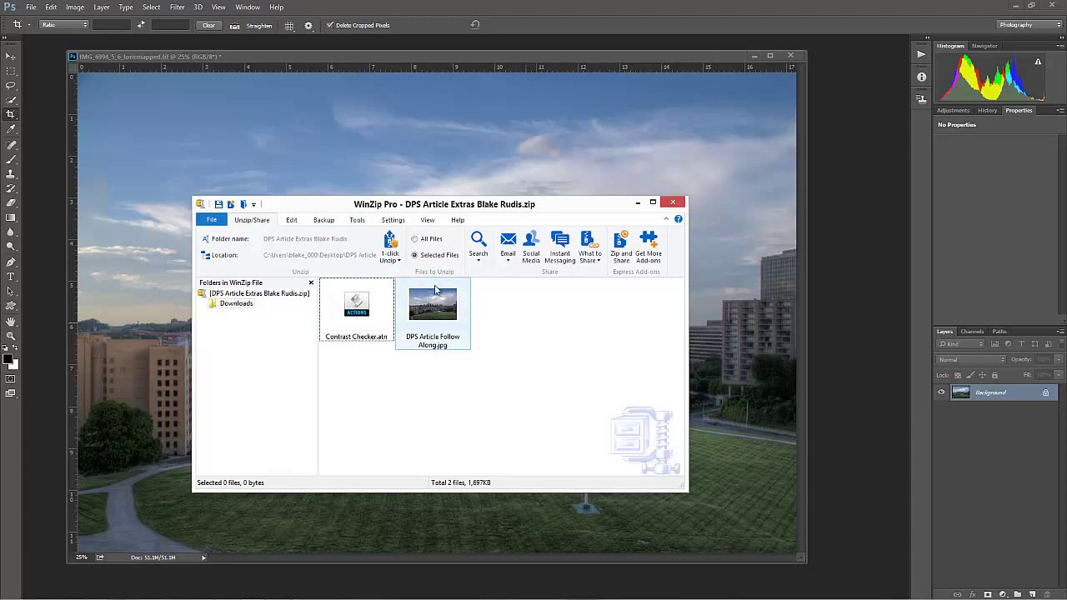
{"action": "double_click", "coordinate": [357, 314]}
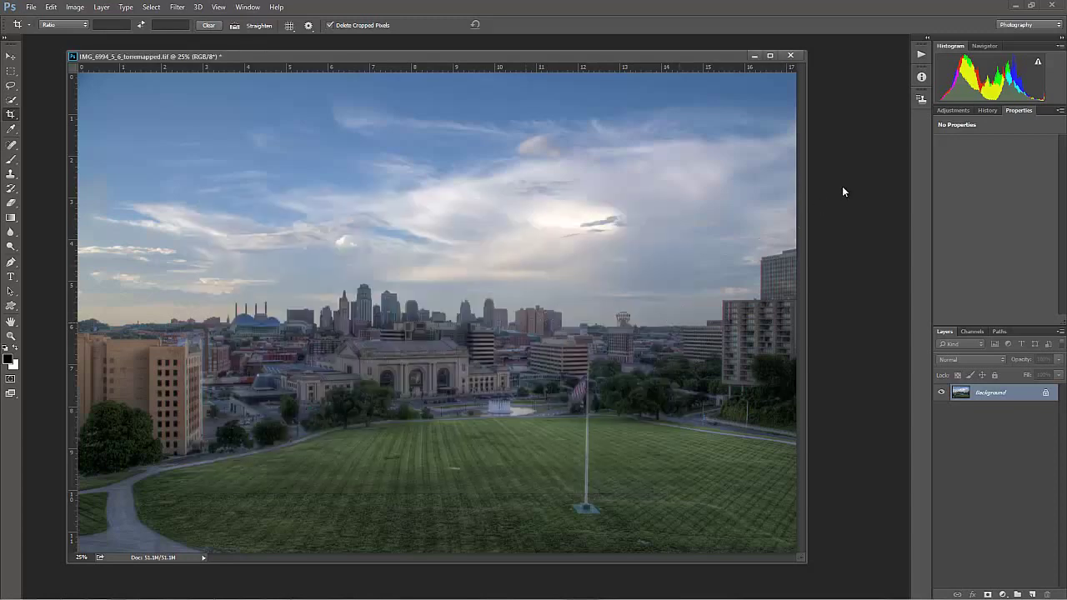
Play the Contrast Checker action from the Actions panel, then expand its new layer group.
{"action": "left_click", "coordinate": [240, 8]}
{"action": "left_click", "coordinate": [261, 72]}
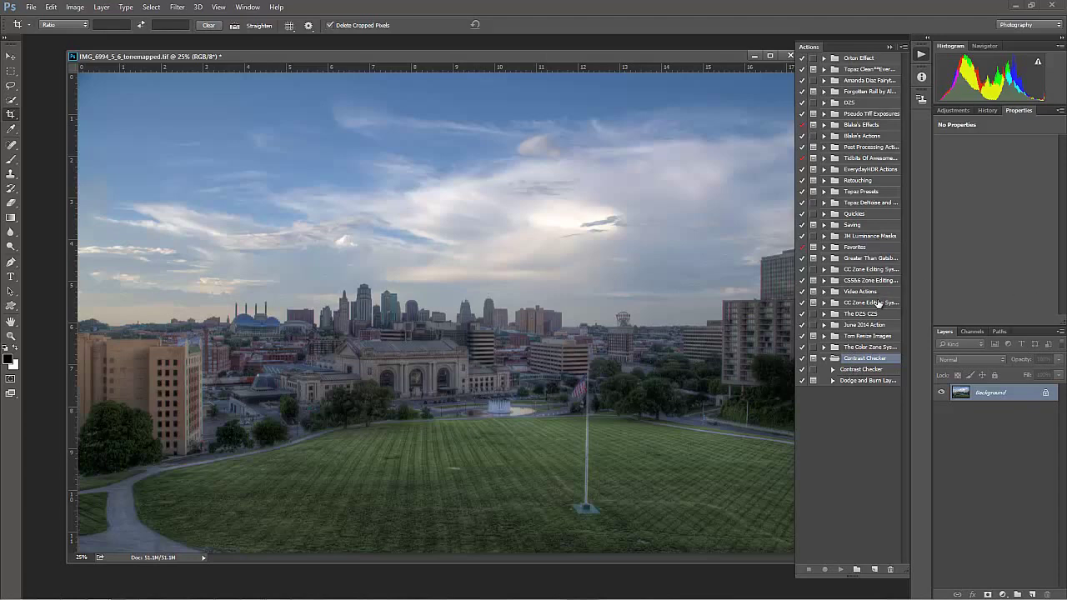
{"action": "left_click", "coordinate": [848, 369]}
{"action": "left_click", "coordinate": [840, 568]}
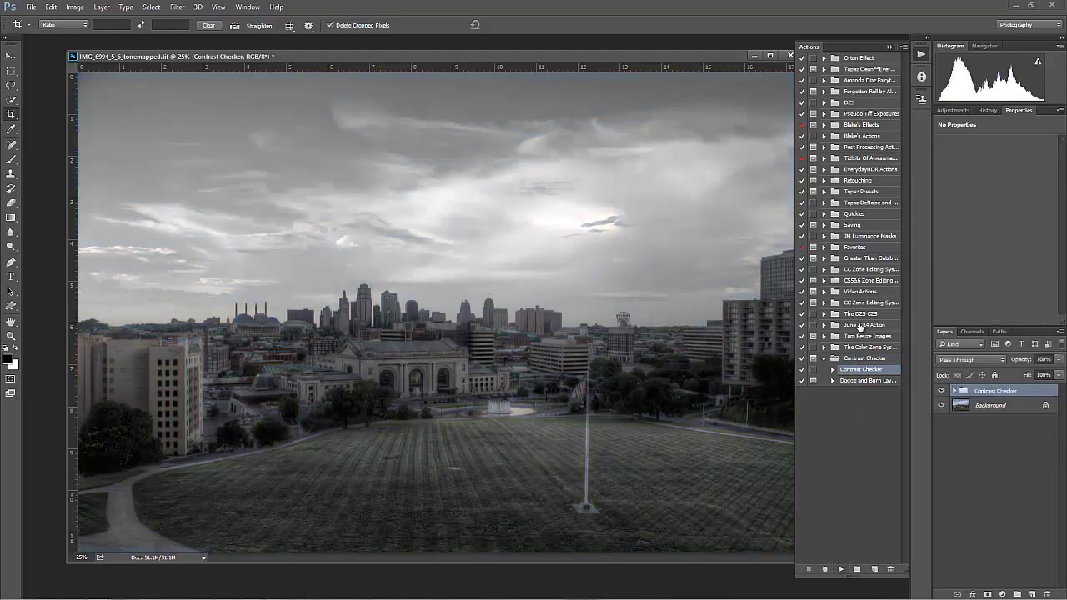
{"action": "left_click", "coordinate": [890, 46]}
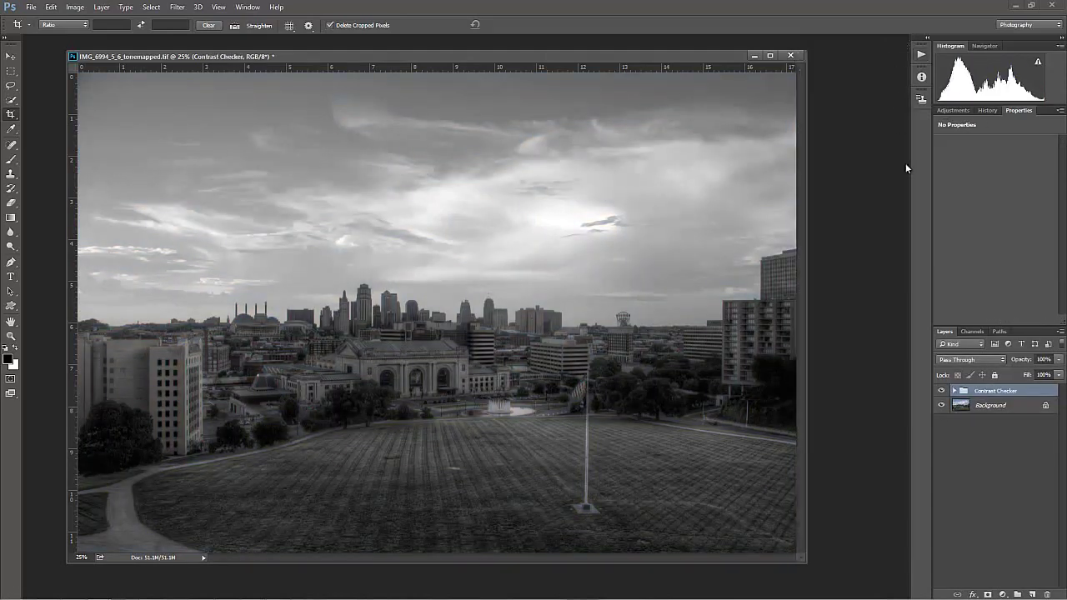
{"action": "left_click", "coordinate": [954, 390]}
Select the Curves 1 adjustment and show the black-point clipping preview.
{"action": "left_click", "coordinate": [996, 422]}
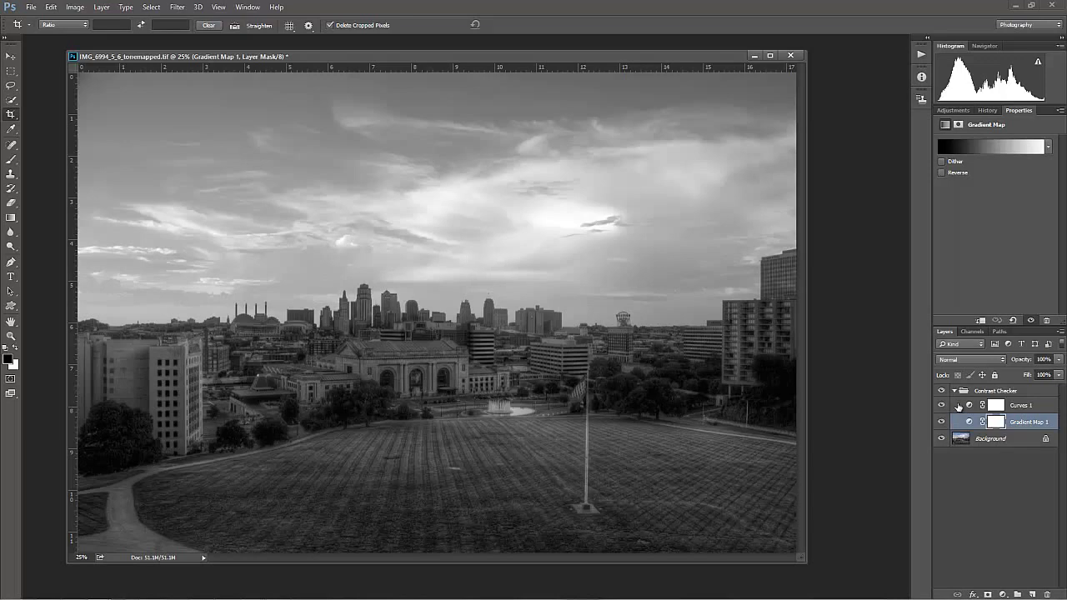
{"action": "left_click", "coordinate": [965, 407]}
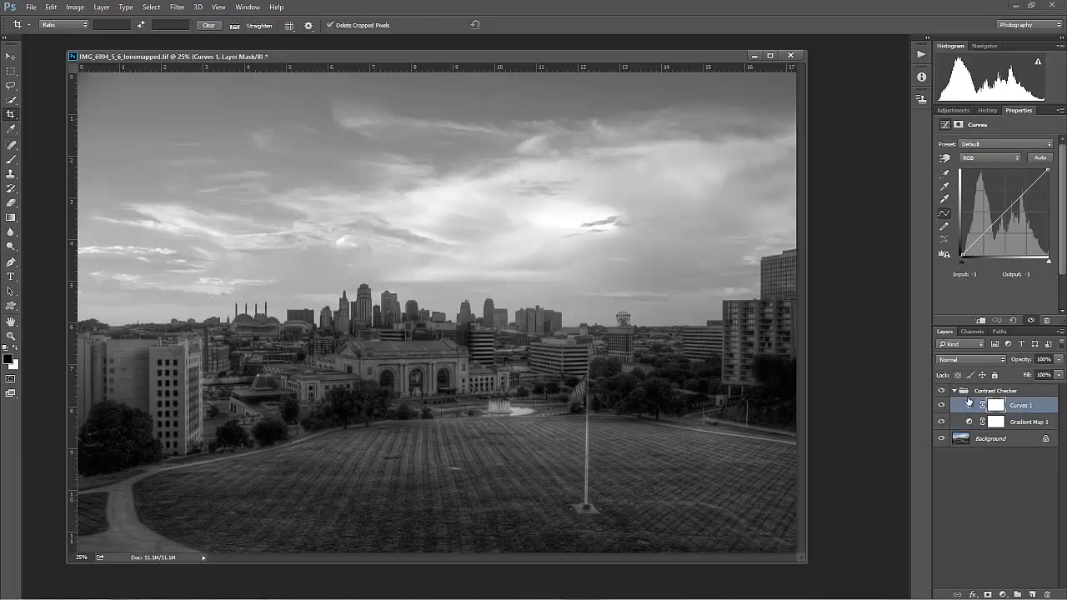
{"action": "left_click", "coordinate": [962, 261], "text": "alt"}
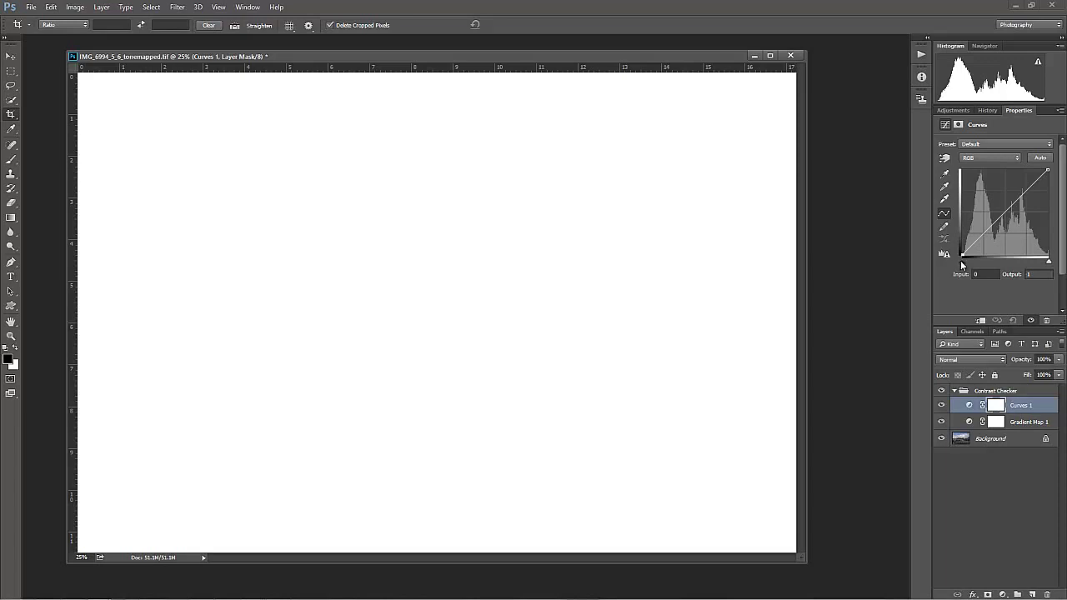
Raise the Curves black point to 11, toggling Curves 1 off and on to compare.
{"action": "left_click_drag", "start_coordinate": [961, 261], "coordinate": [965, 261]}
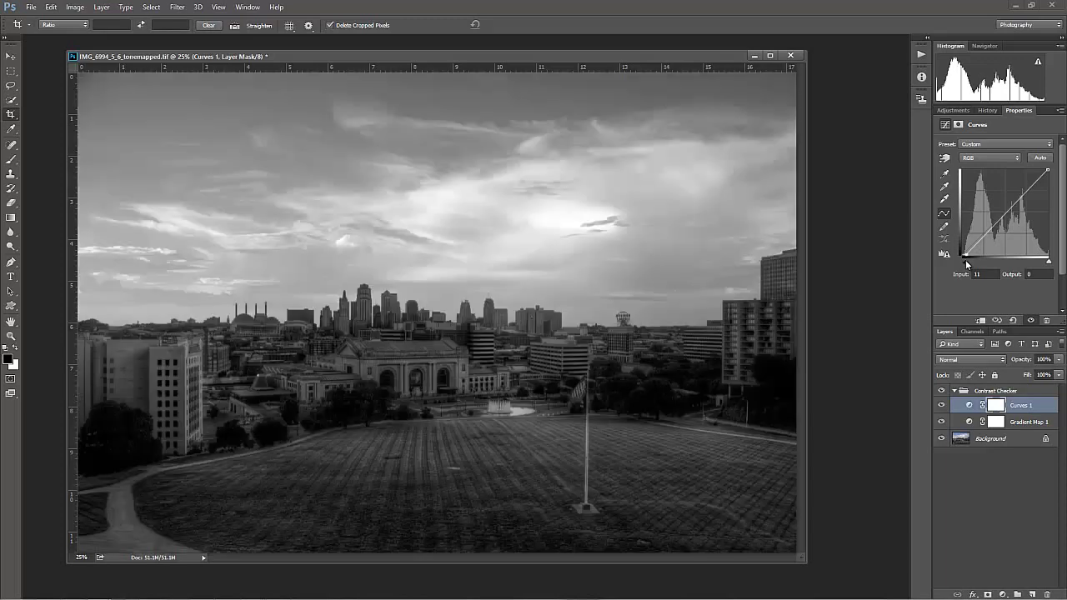
{"action": "left_click", "coordinate": [941, 405]}
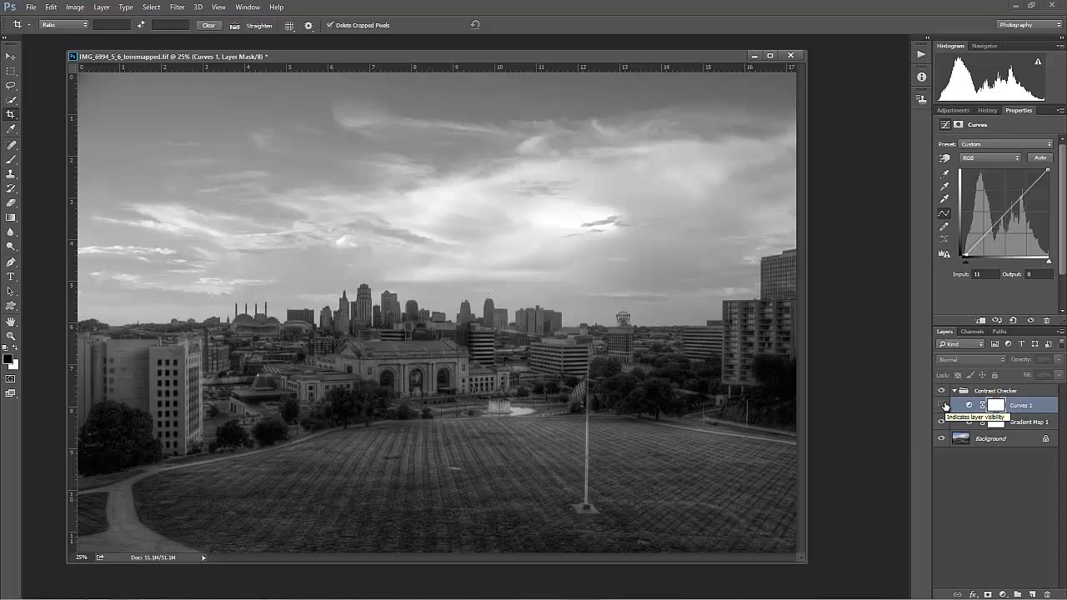
{"action": "left_click", "coordinate": [942, 405]}
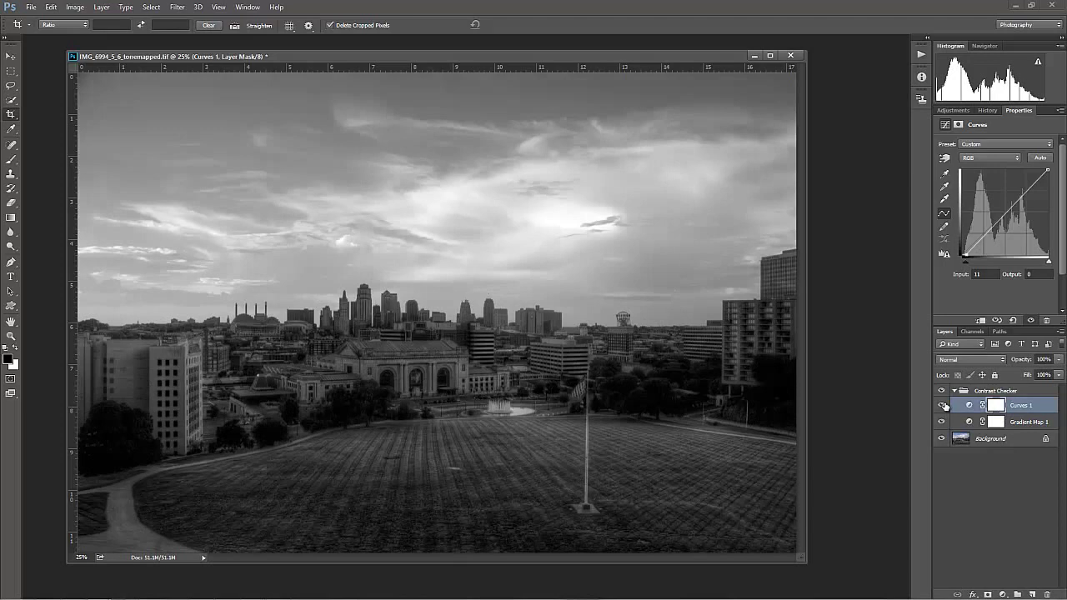
Preview white clipping and lower the Curves white point to 245.
{"action": "left_click", "coordinate": [1049, 265], "text": "alt"}
{"action": "left_click", "coordinate": [1052, 263], "text": "alt"}
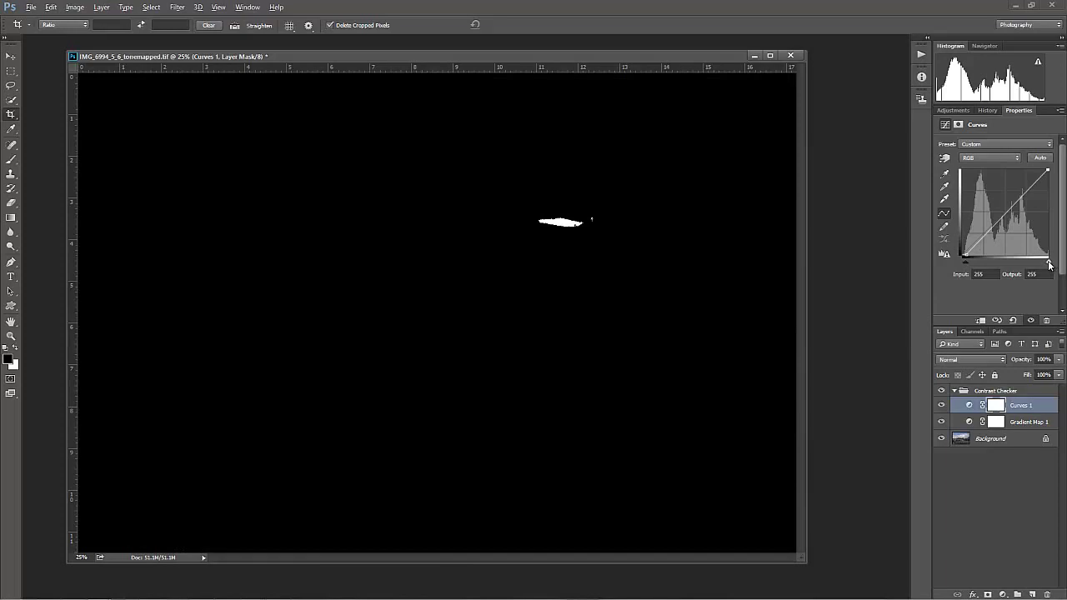
{"action": "left_click_drag", "start_coordinate": [1049, 265], "coordinate": [1045, 265]}
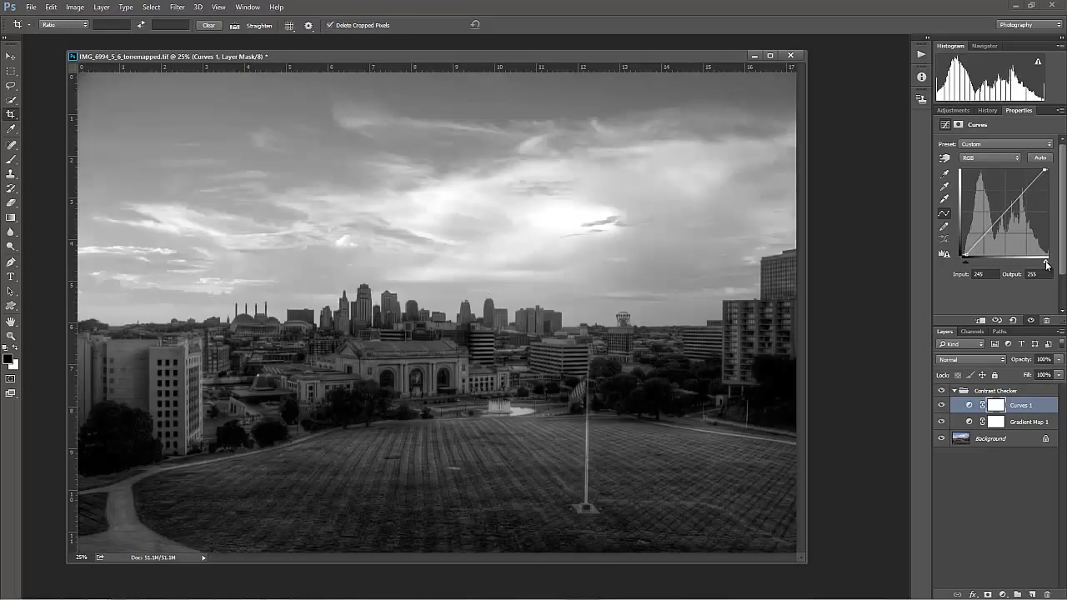
{"action": "left_click", "coordinate": [942, 405]}
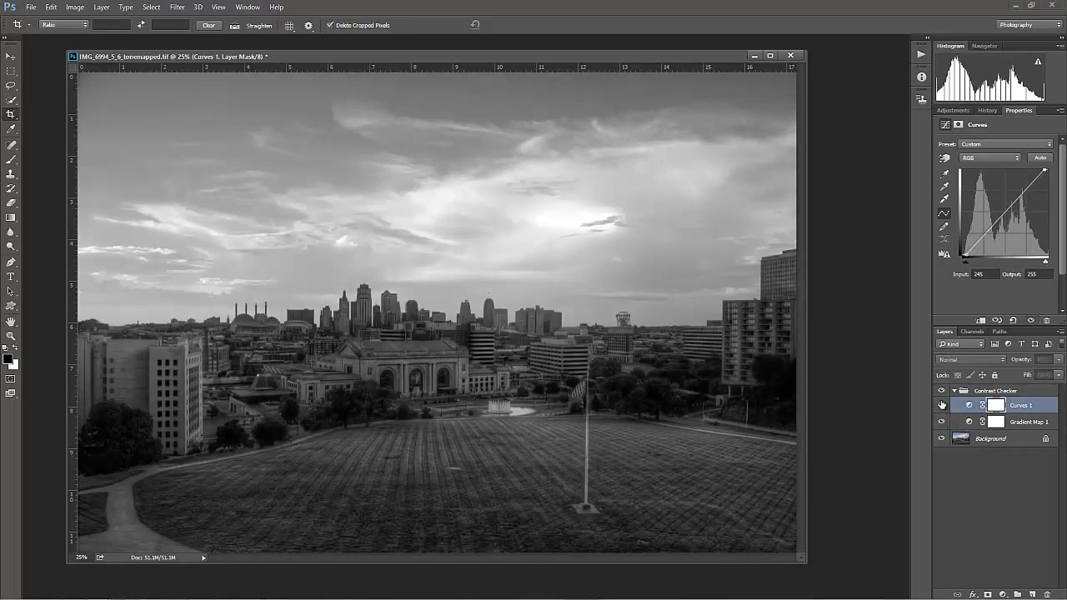
{"action": "left_click", "coordinate": [941, 405]}
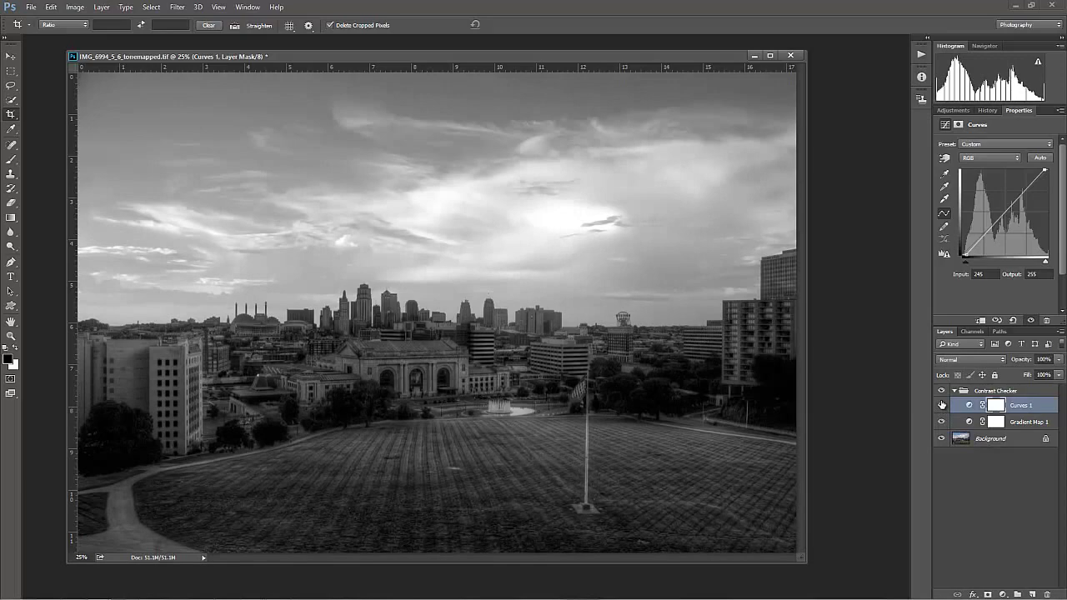
{"action": "left_click", "coordinate": [941, 405]}
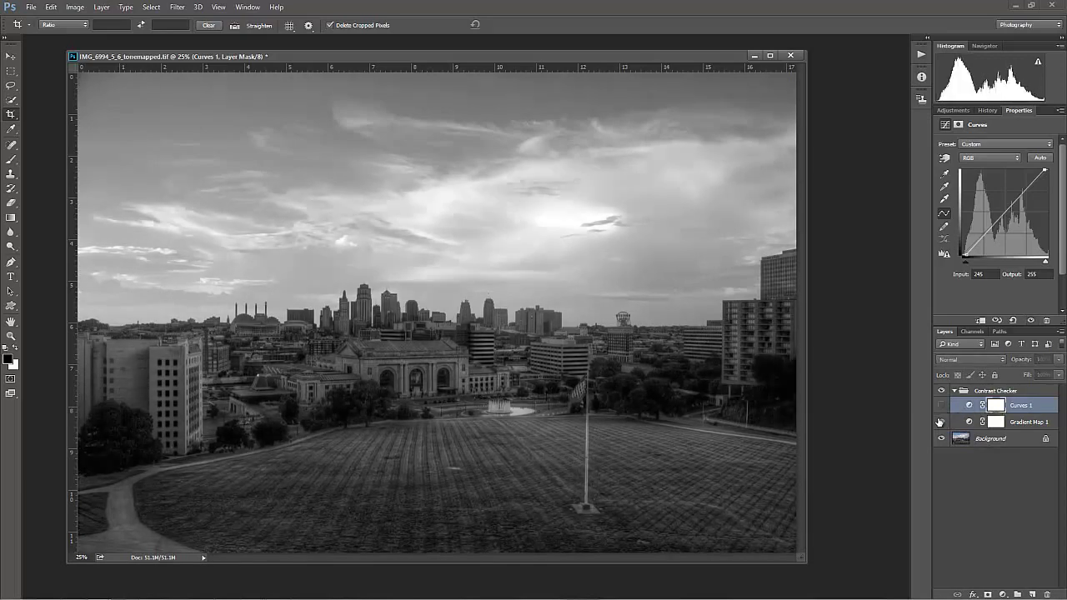
{"action": "left_click", "coordinate": [942, 406]}
{"action": "left_click", "coordinate": [942, 422]}
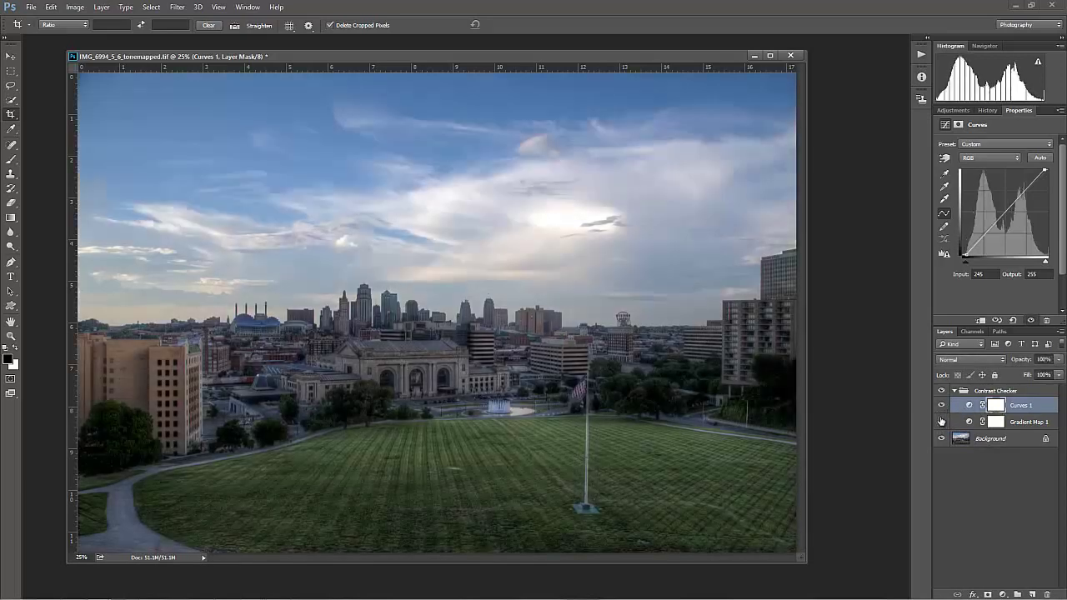
{"action": "left_click", "coordinate": [942, 405]}
{"action": "left_click", "coordinate": [941, 405]}
{"action": "left_click", "coordinate": [942, 405]}
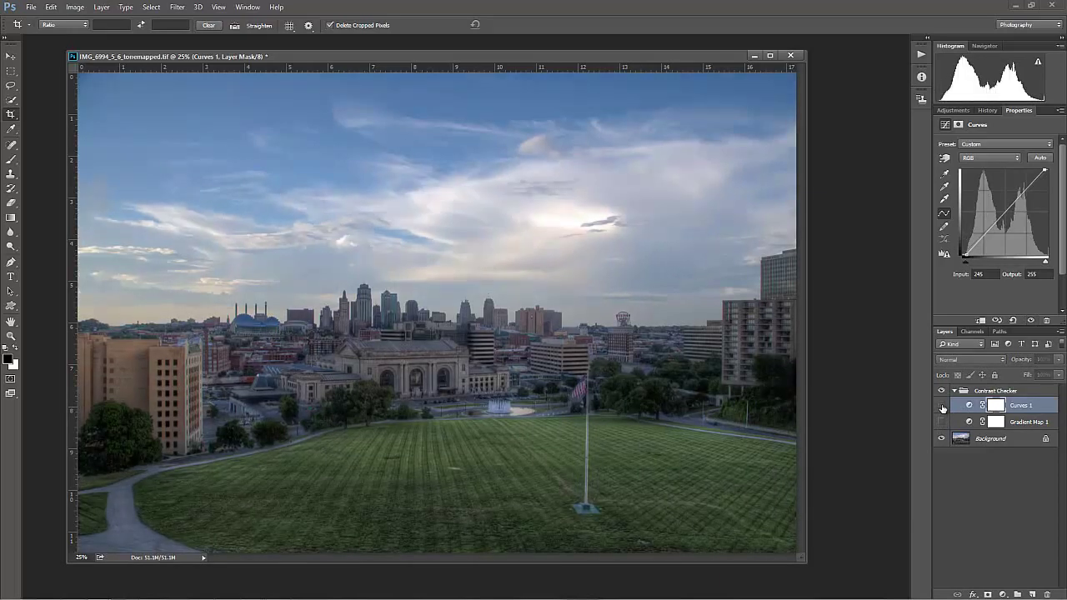
{"action": "left_click", "coordinate": [942, 405]}
{"action": "left_click", "coordinate": [941, 422]}
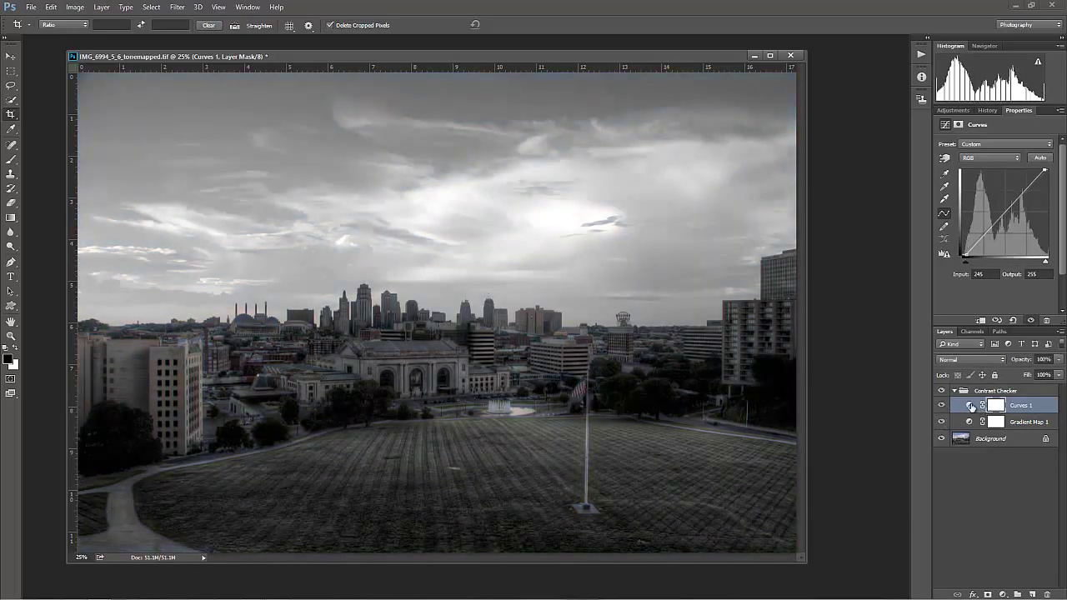
{"action": "left_click", "coordinate": [964, 410]}
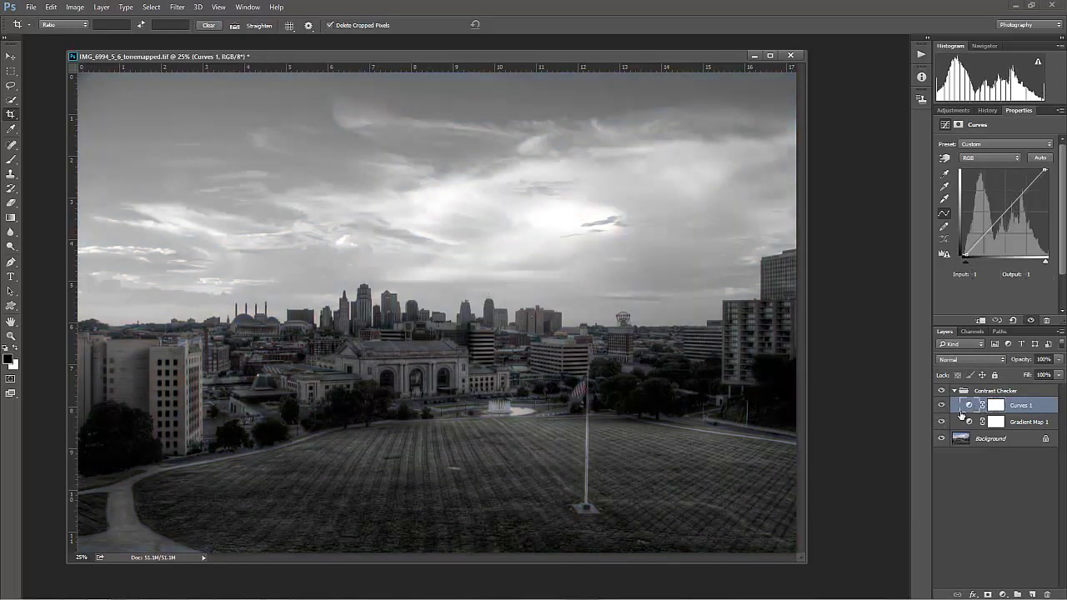
Sample the photo to add curve points: lift midtones and sky (223→249), darken grass (47→40).
{"action": "left_click", "coordinate": [944, 160]}
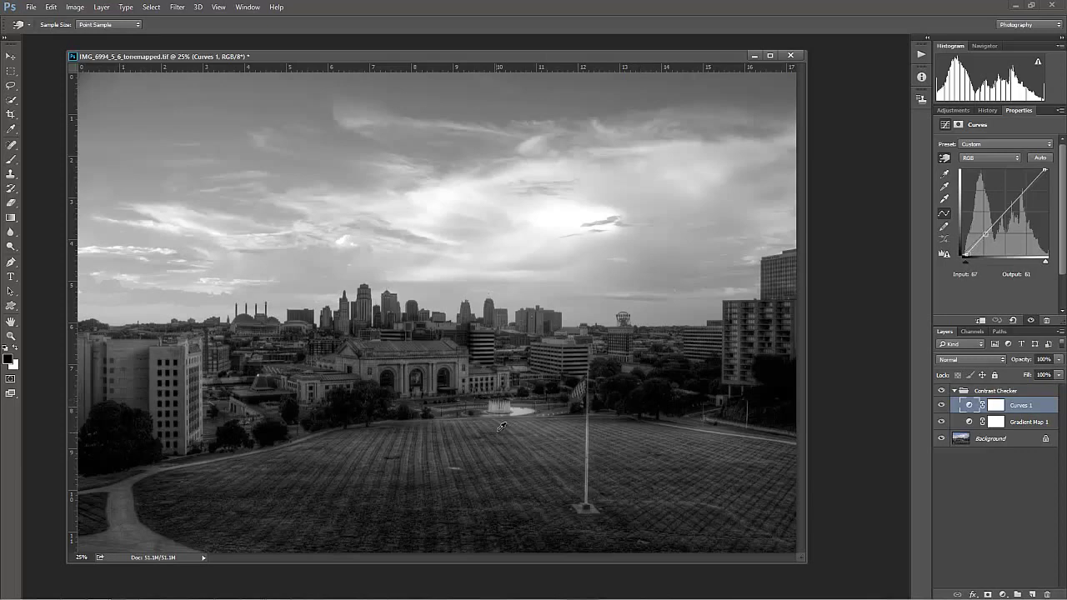
{"action": "left_click_drag", "start_coordinate": [498, 425], "coordinate": [495, 417]}
{"action": "left_click_drag", "start_coordinate": [481, 474], "coordinate": [463, 504]}
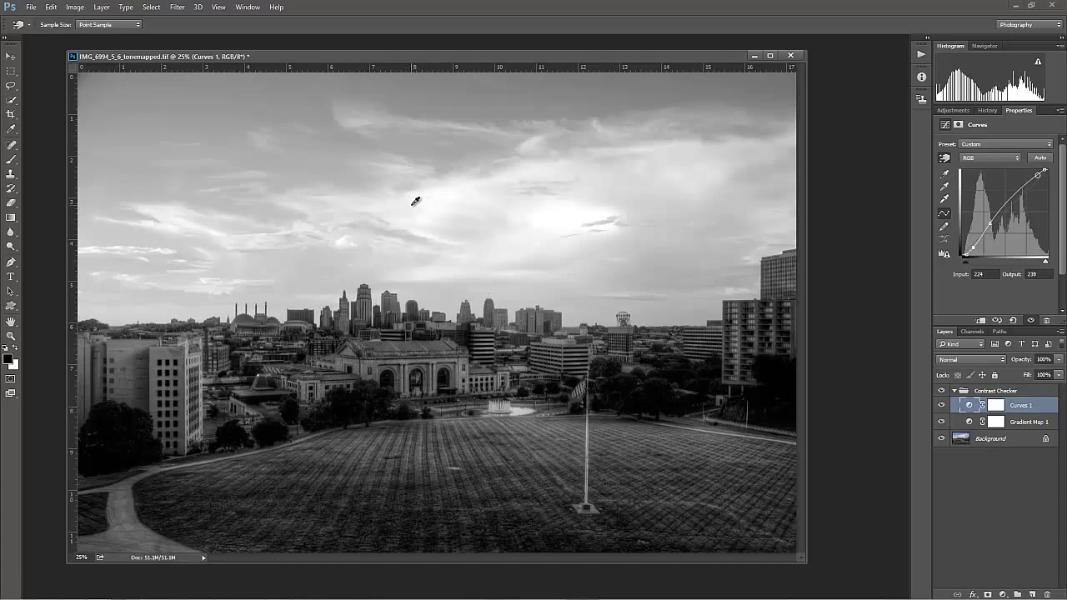
{"action": "left_click_drag", "start_coordinate": [415, 201], "coordinate": [413, 198]}
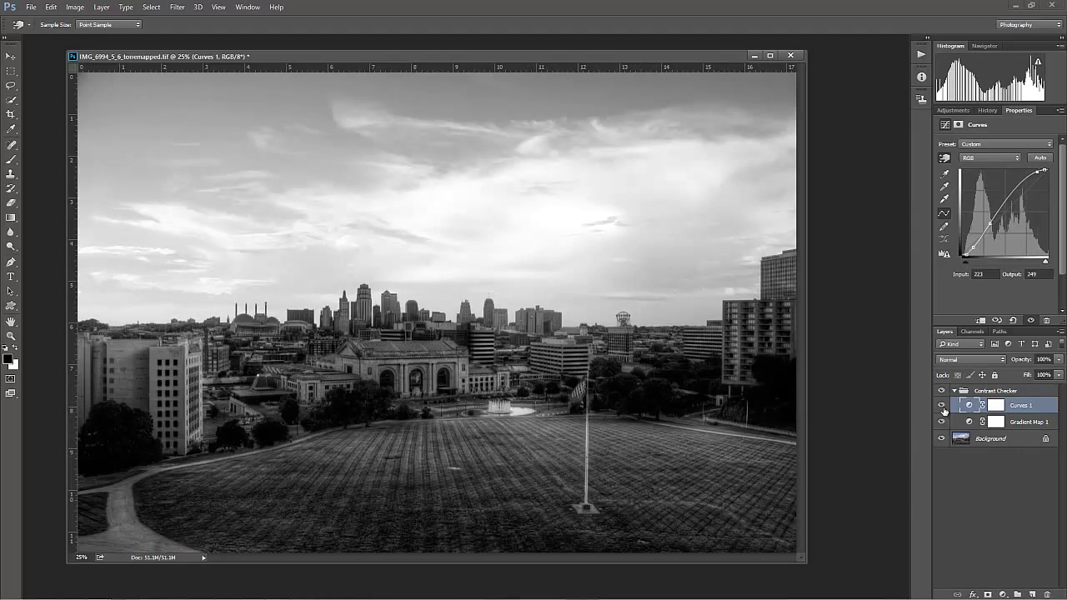
Hide Gradient Map 1 to see colour, comparing with Curves 1 toggled and leaving it visible.
{"action": "left_click", "coordinate": [943, 406]}
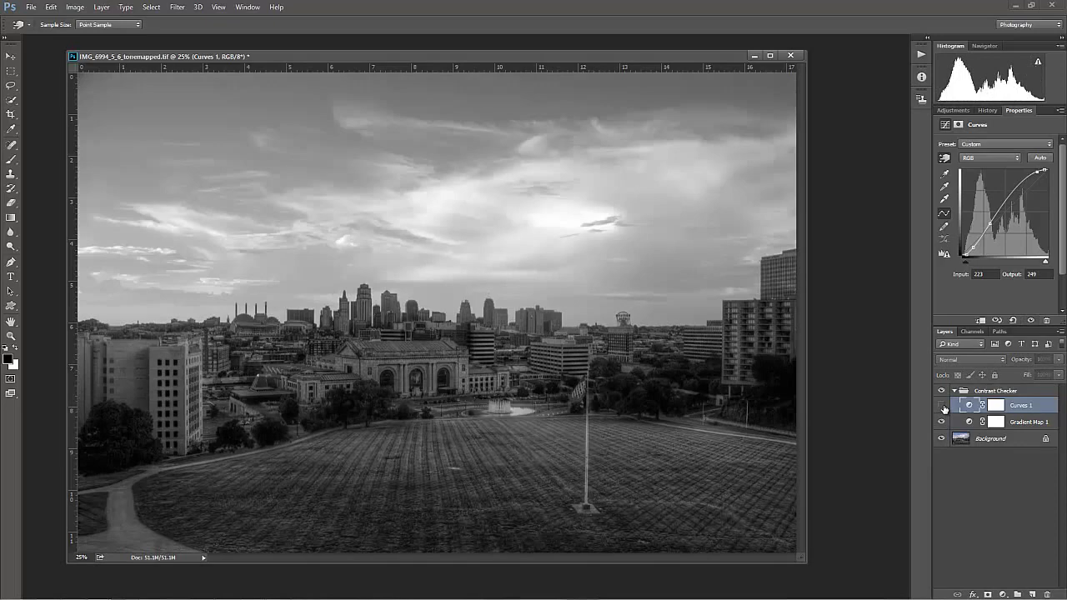
{"action": "left_click", "coordinate": [943, 406]}
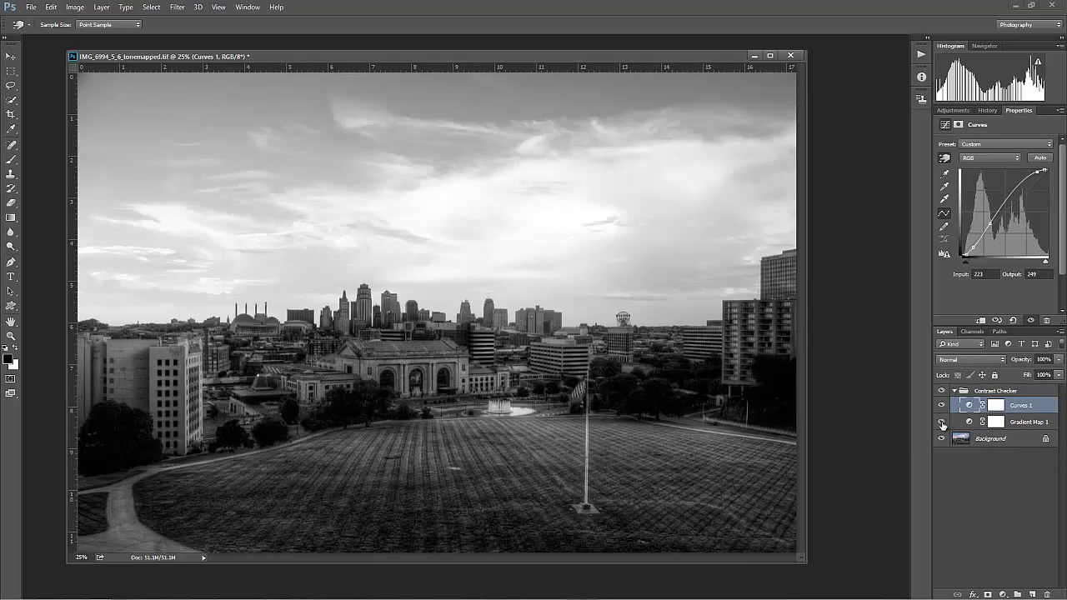
{"action": "left_click", "coordinate": [942, 426]}
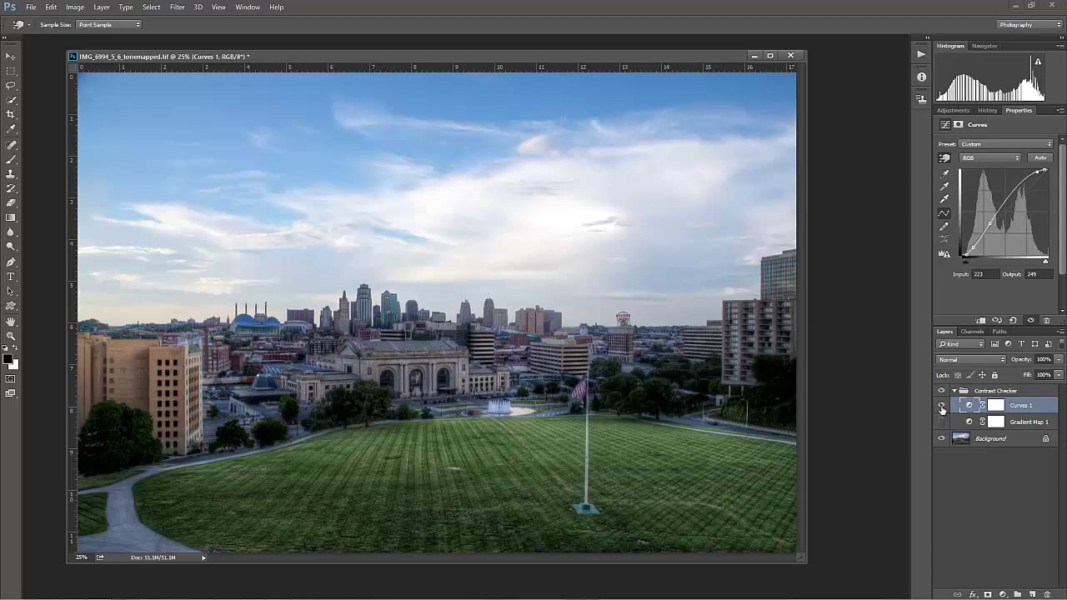
{"action": "left_click", "coordinate": [942, 406]}
{"action": "left_click", "coordinate": [941, 406]}
{"action": "left_click", "coordinate": [942, 406]}
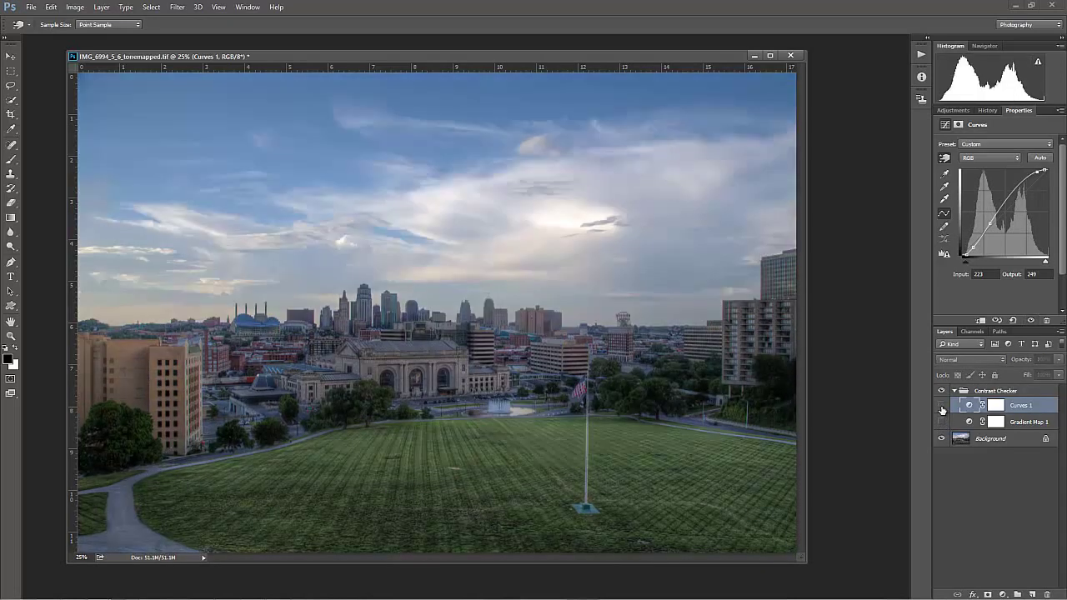
{"action": "left_click", "coordinate": [941, 406]}
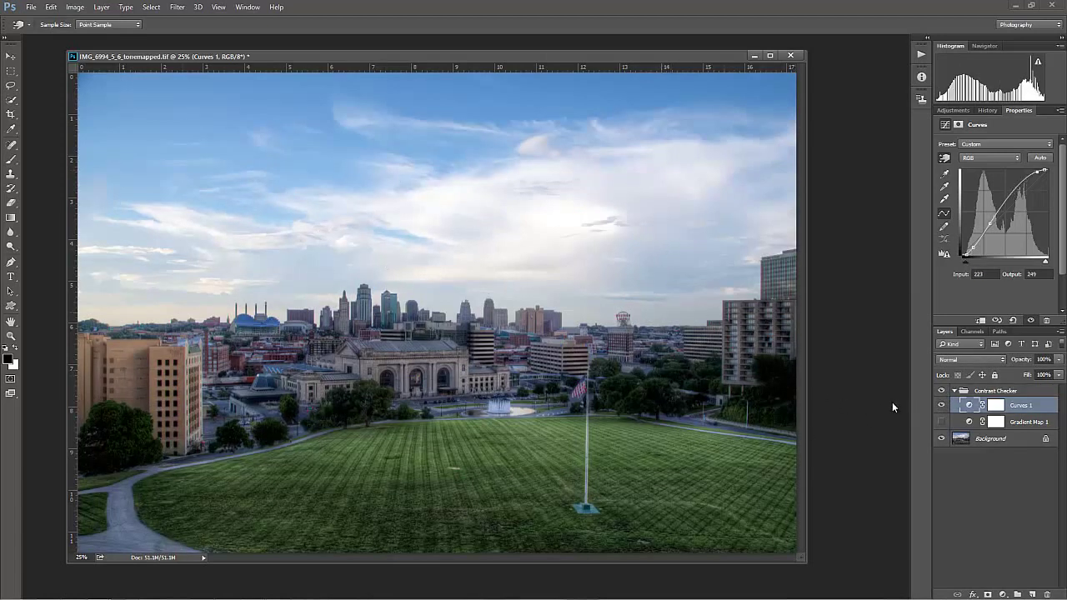
Set Curves 1 to Luminosity blend mode and toggle it to compare the boost.
{"action": "left_click", "coordinate": [950, 357]}
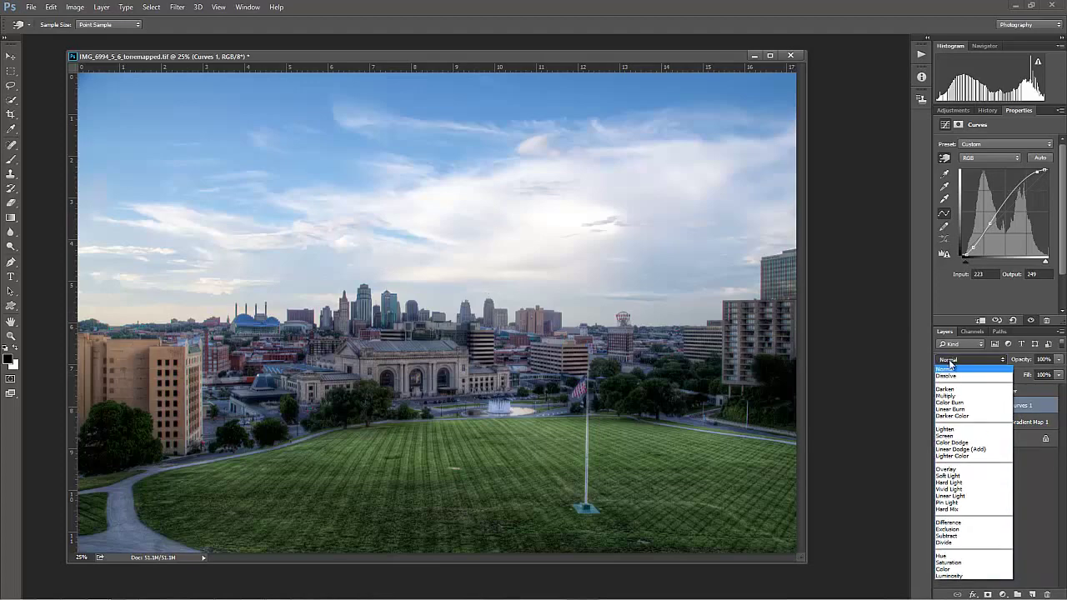
{"action": "left_click", "coordinate": [961, 577]}
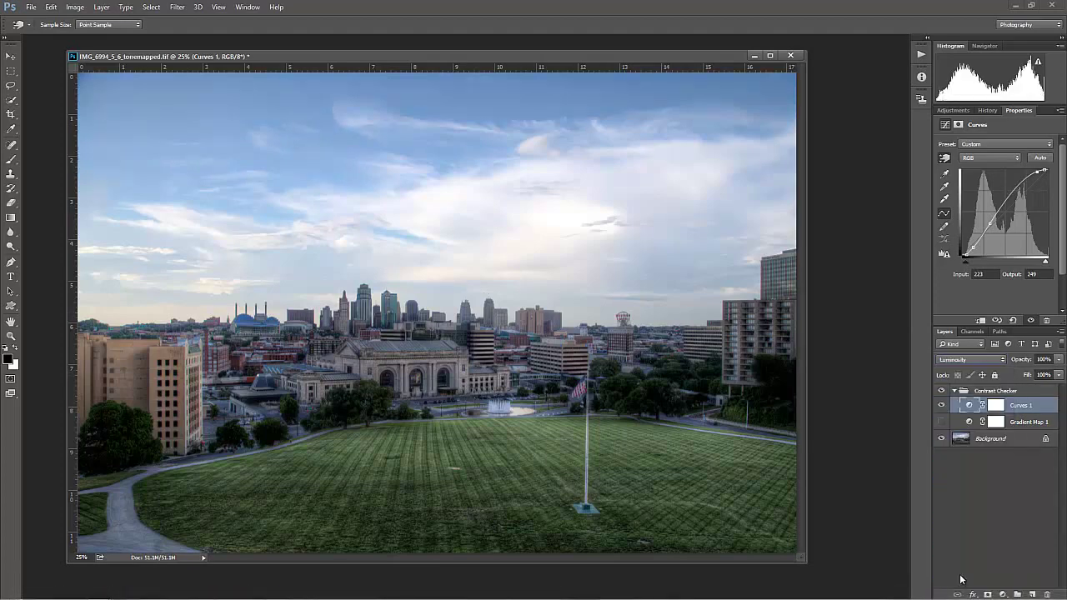
{"action": "left_click", "coordinate": [940, 405]}
{"action": "left_click", "coordinate": [940, 405]}
{"action": "left_click", "coordinate": [940, 405]}
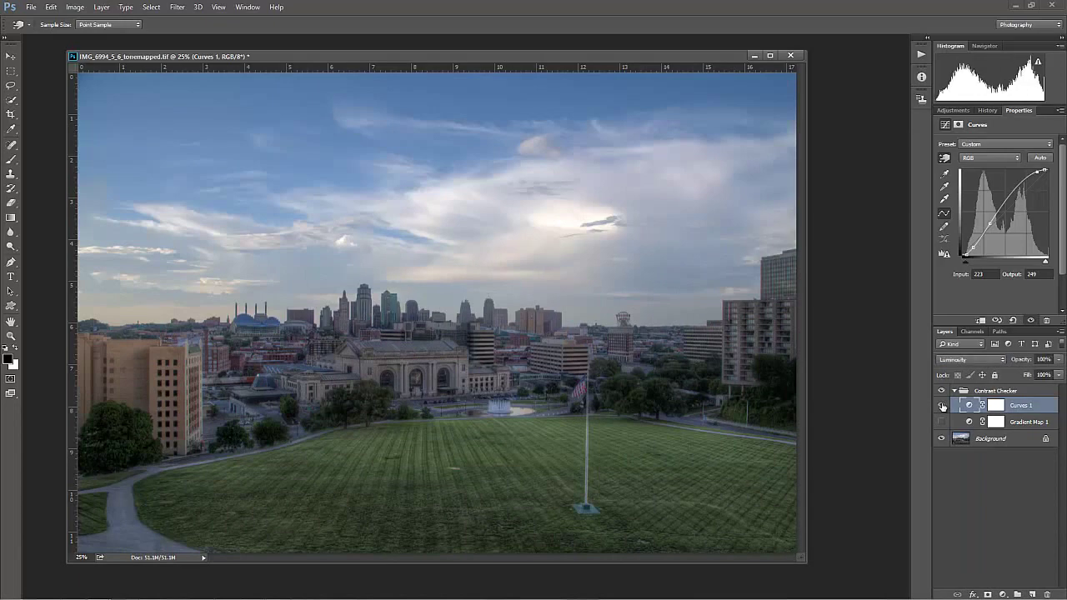
{"action": "left_click", "coordinate": [940, 405]}
Return Curves 1 to Normal blend mode for richer colour.
{"action": "left_click", "coordinate": [970, 362]}
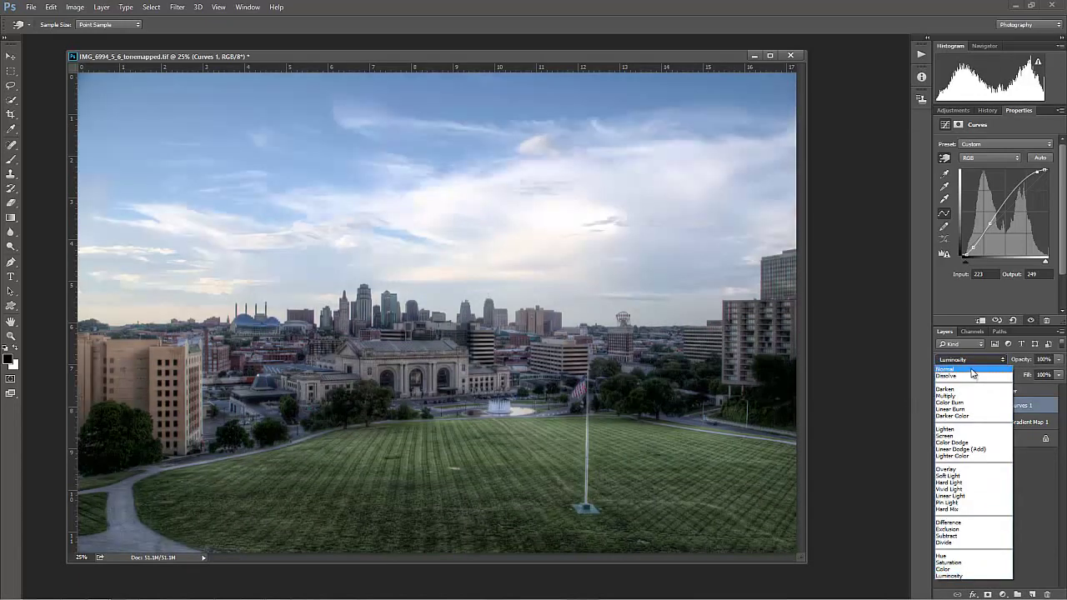
{"action": "left_click", "coordinate": [972, 371]}
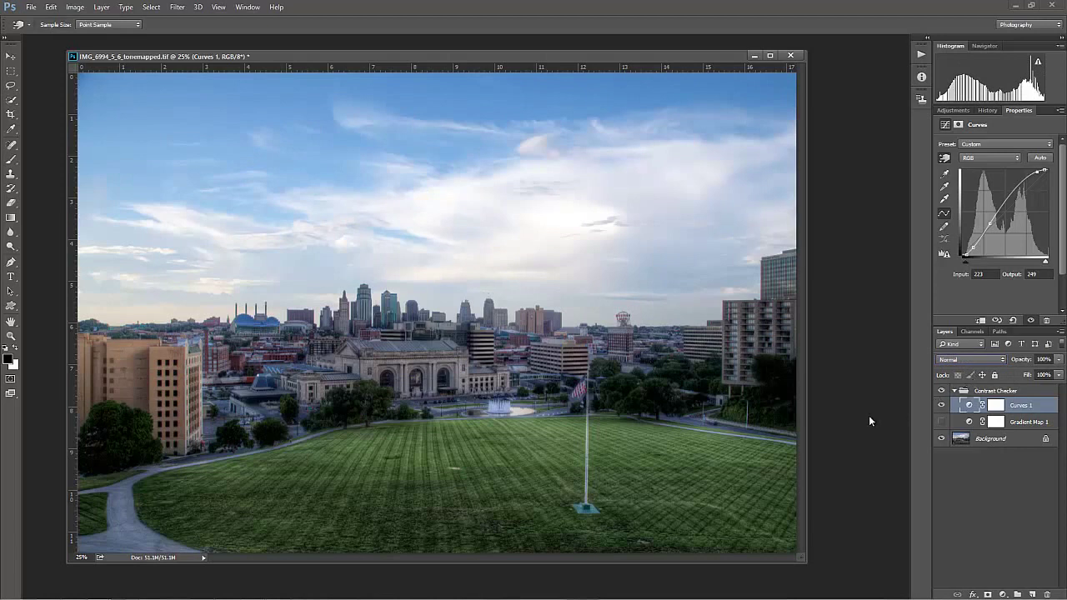
{"action": "left_click", "coordinate": [917, 56]}
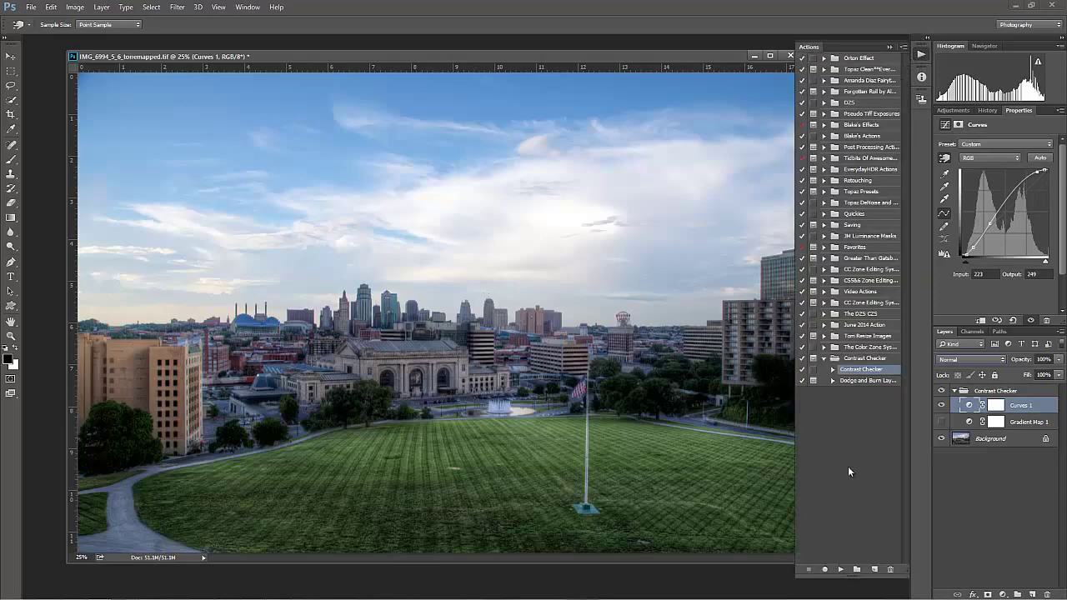
Play the Dodge and Burn Layer action to add an Overlay-mode Layer 1.
{"action": "left_click", "coordinate": [866, 382]}
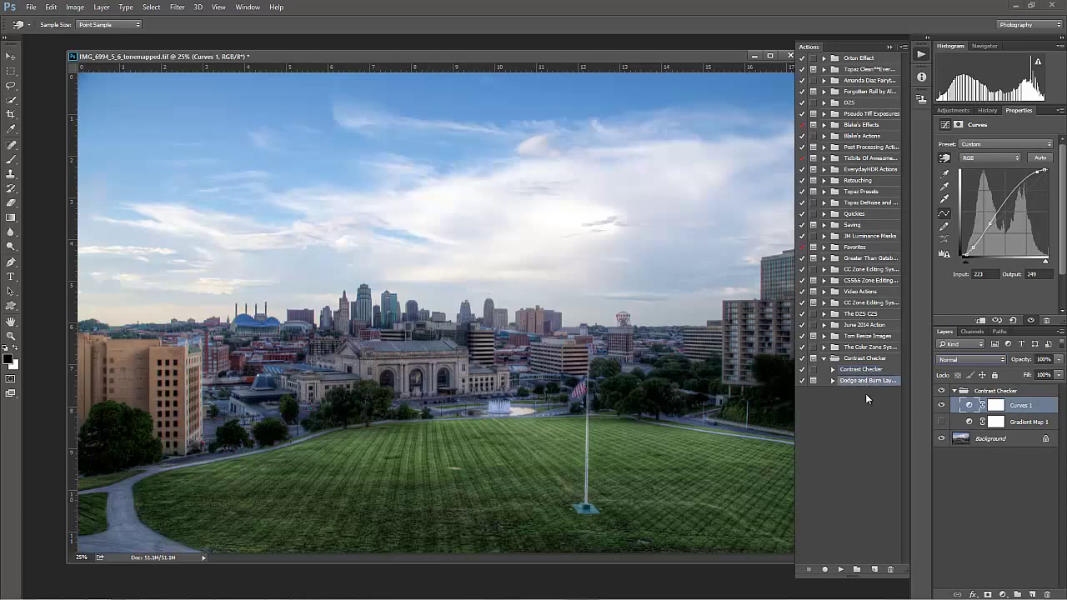
{"action": "left_click", "coordinate": [841, 570]}
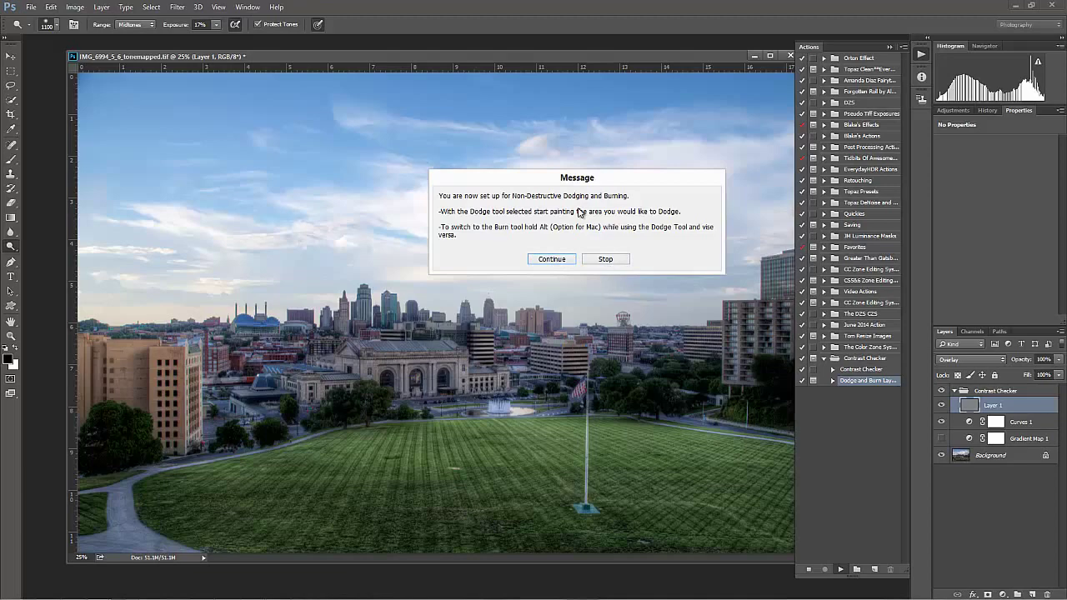
Dismiss the dodge-and-burn message and select the 17% dodge Exposure value for editing.
{"action": "left_click", "coordinate": [552, 258]}
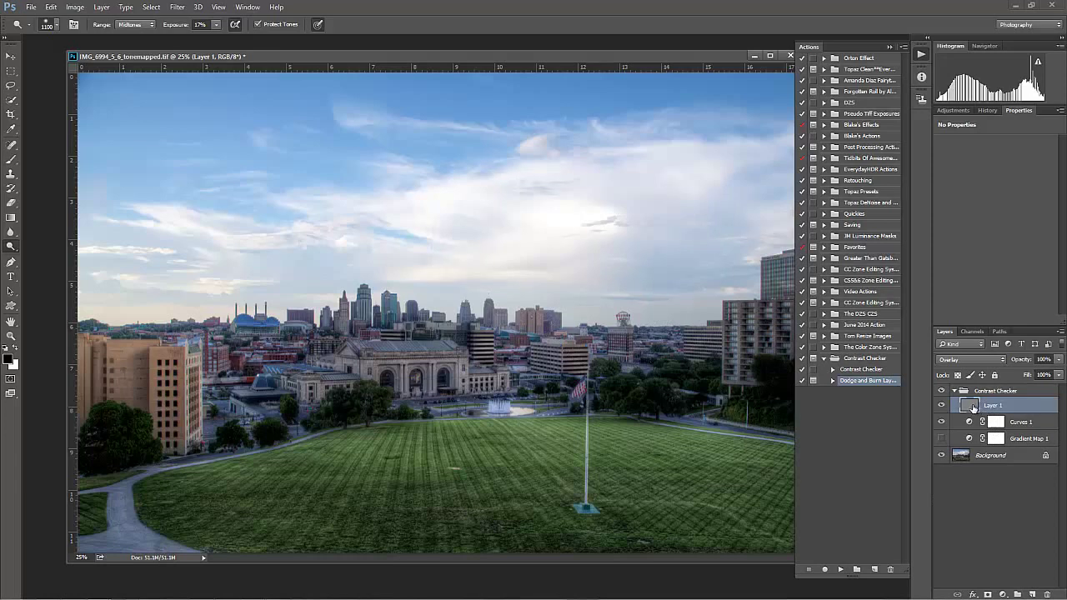
{"action": "left_click", "coordinate": [217, 25]}
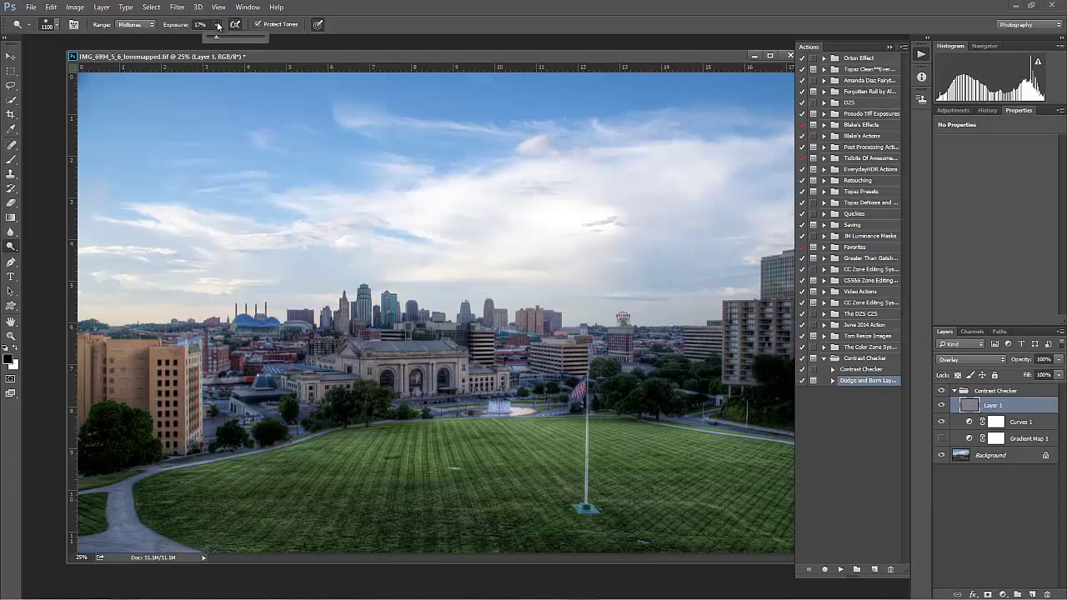
{"action": "left_click", "coordinate": [200, 25]}
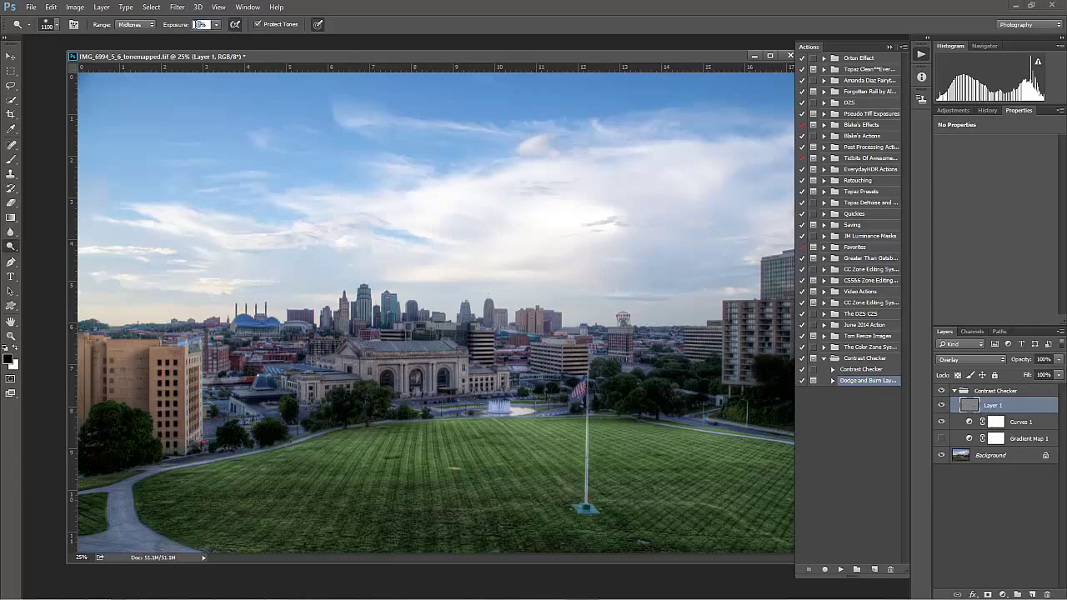
Set Dodge Tool exposure to 15%, shrink the brush to 700 px, and brighten a lawn stretch.
{"action": "key", "text": "Down"}
{"action": "key", "text": "Down"}
{"action": "left_click_drag", "start_coordinate": [11, 247], "coordinate": [63, 248]}
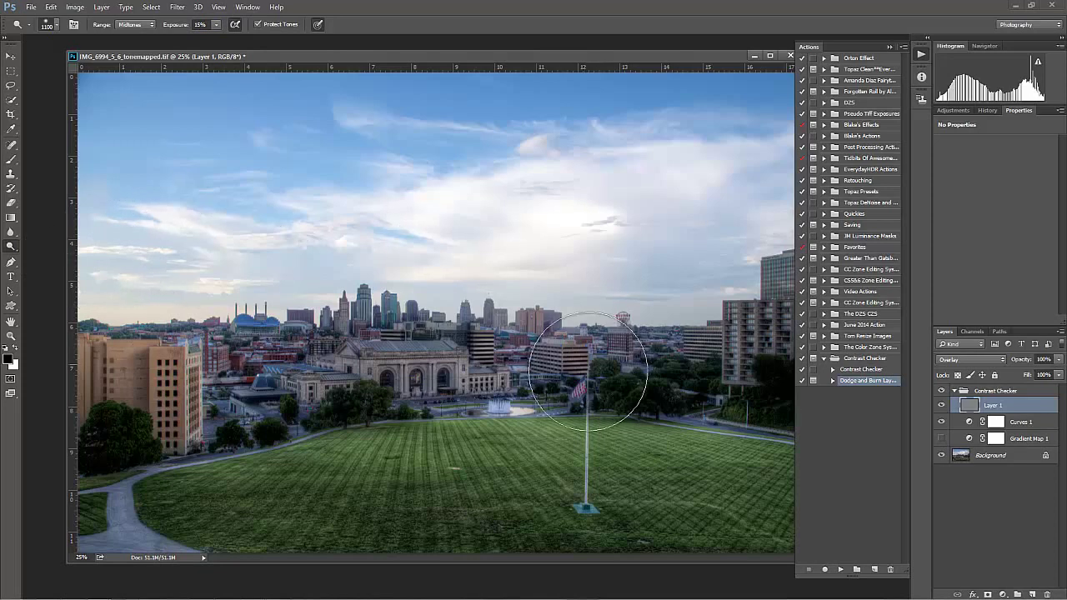
{"action": "key", "text": "bracketleft"}
{"action": "key", "text": "bracketleft"}
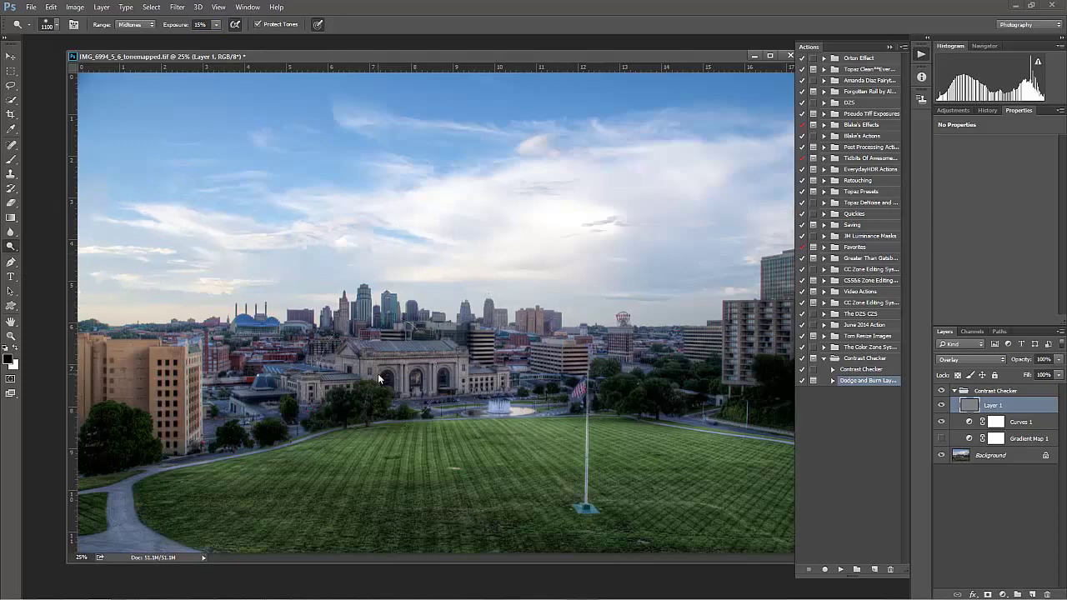
{"action": "key", "text": "bracketleft"}
{"action": "key", "text": "bracketleft"}
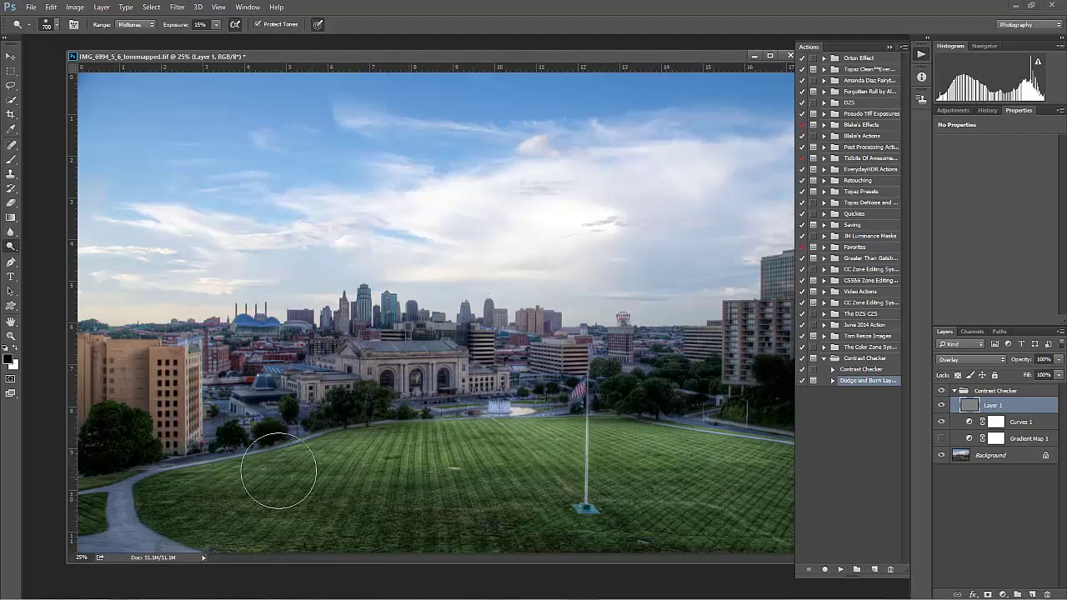
{"action": "left_click_drag", "start_coordinate": [607, 445], "coordinate": [655, 441]}
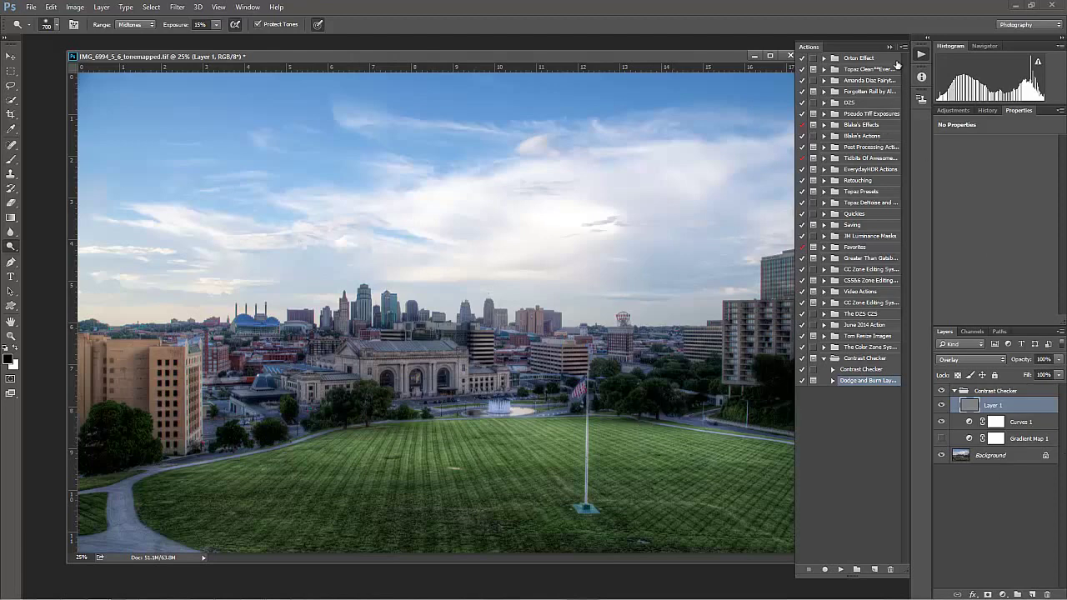
Add more burn strokes over the lawn and right-hand buildings on Overlay Layer 1.
{"action": "left_click", "coordinate": [890, 47]}
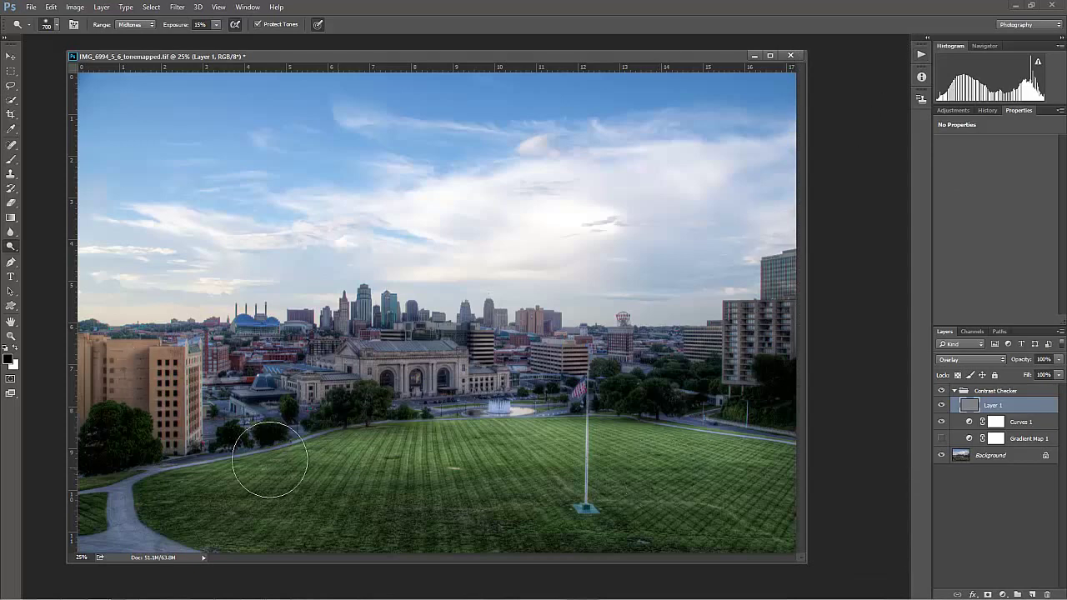
{"action": "key", "text": "alt"}
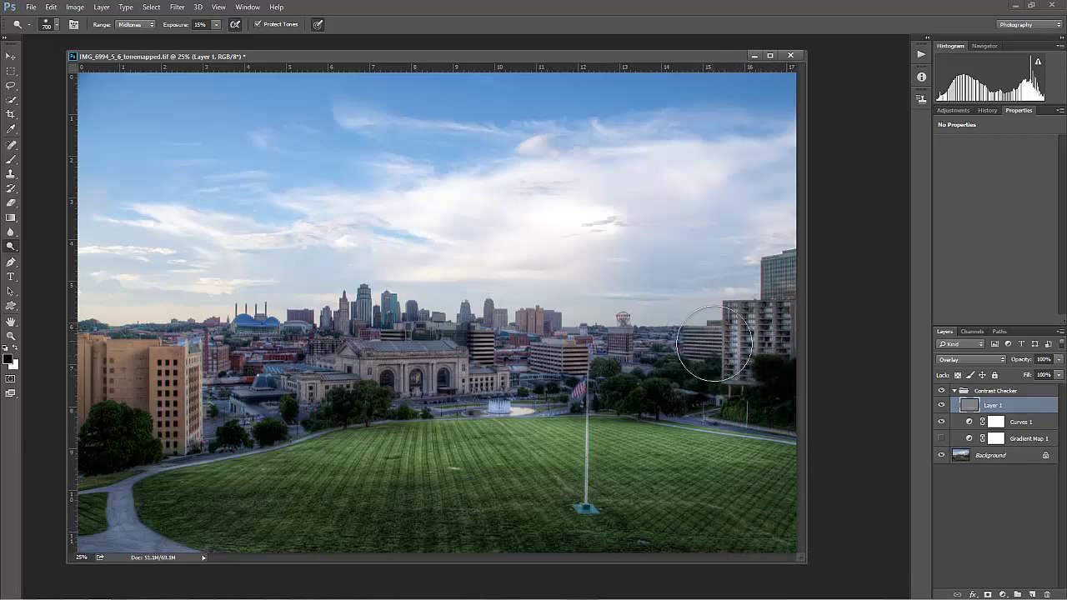
{"action": "key", "text": "alt"}
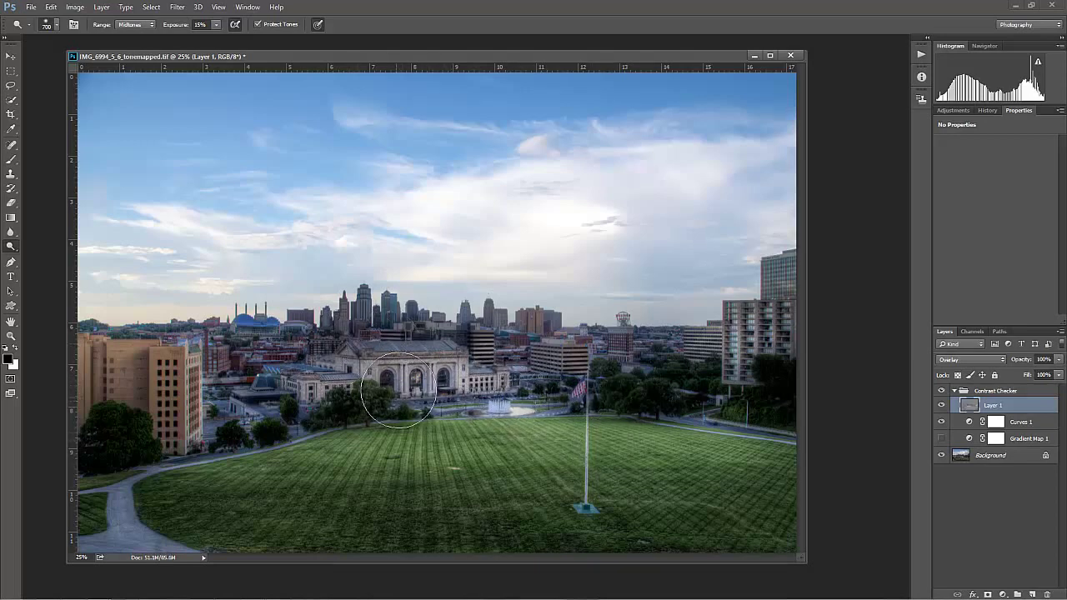
Compare the photo with Layer 1 hidden and shown, then make Gradient Map 1 visible for greyscale.
{"action": "left_click", "coordinate": [941, 405]}
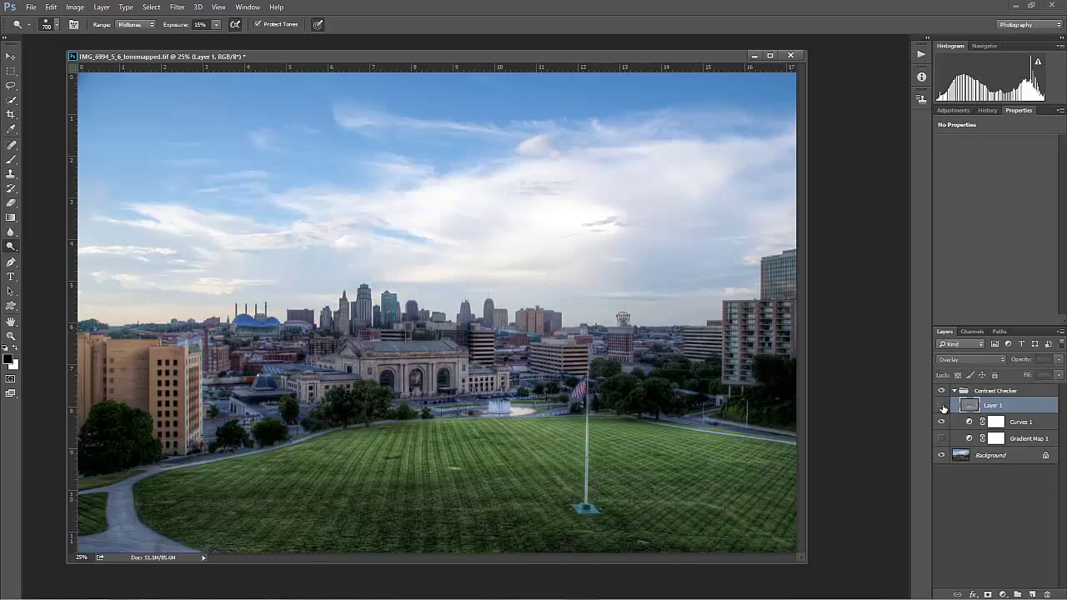
{"action": "left_click", "coordinate": [941, 405]}
{"action": "left_click", "coordinate": [941, 406]}
{"action": "left_click", "coordinate": [941, 406]}
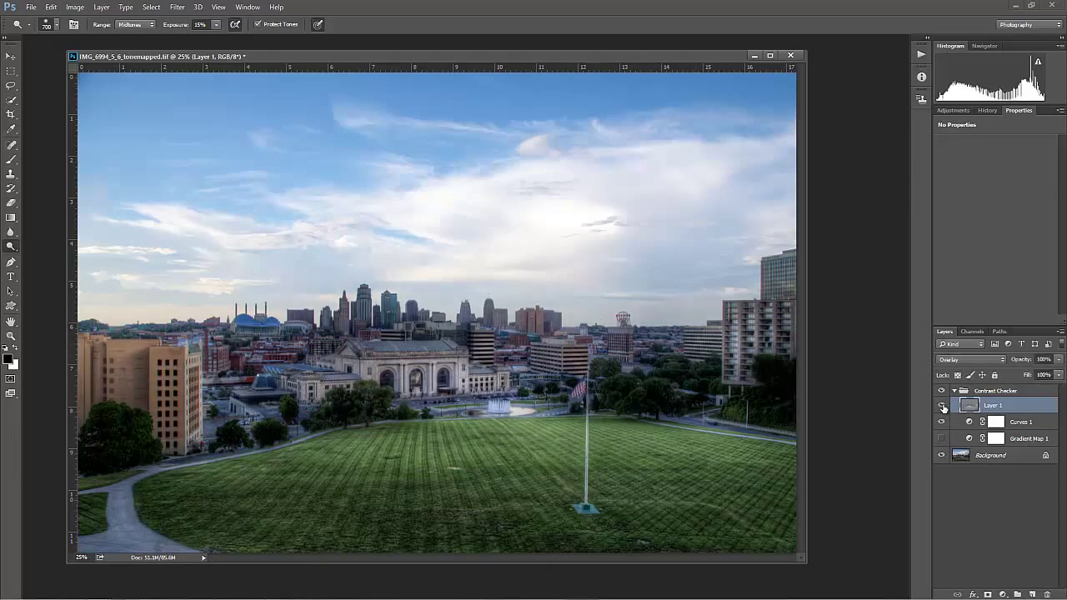
{"action": "left_click", "coordinate": [941, 406]}
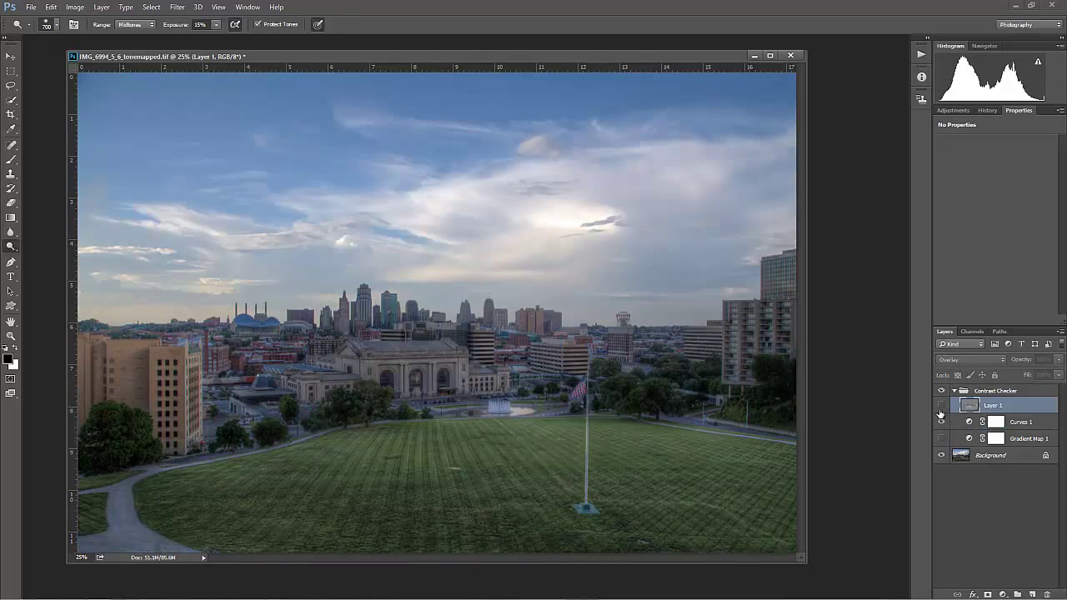
{"action": "left_click", "coordinate": [941, 406]}
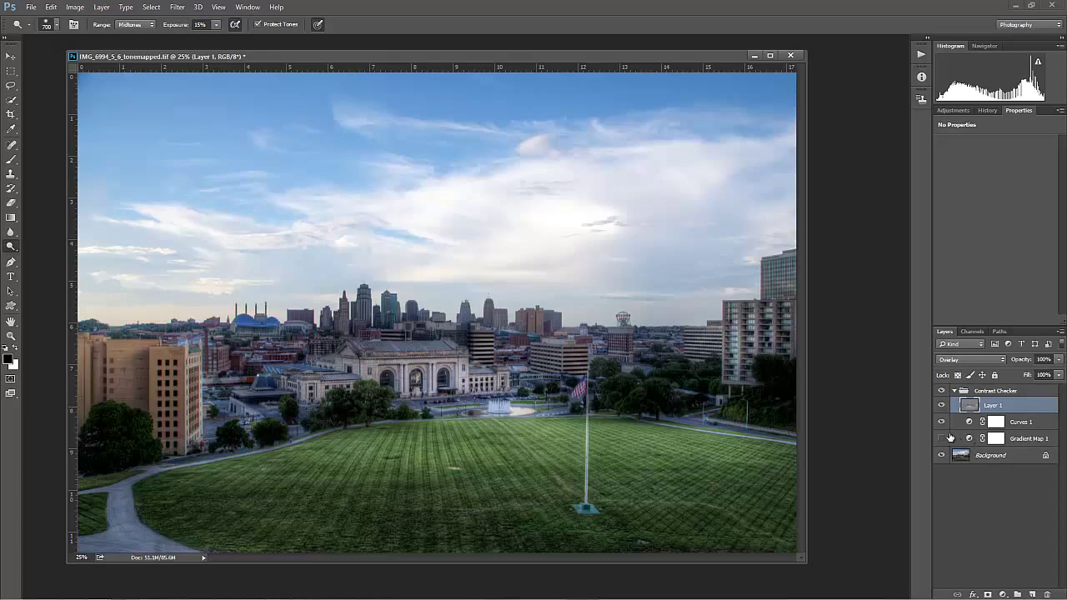
{"action": "left_click", "coordinate": [941, 439]}
Compare Layer 1 and Curves 1 in greyscale, hide Gradient Map 1, and toggle the Contrast Checker group.
{"action": "left_click", "coordinate": [941, 405]}
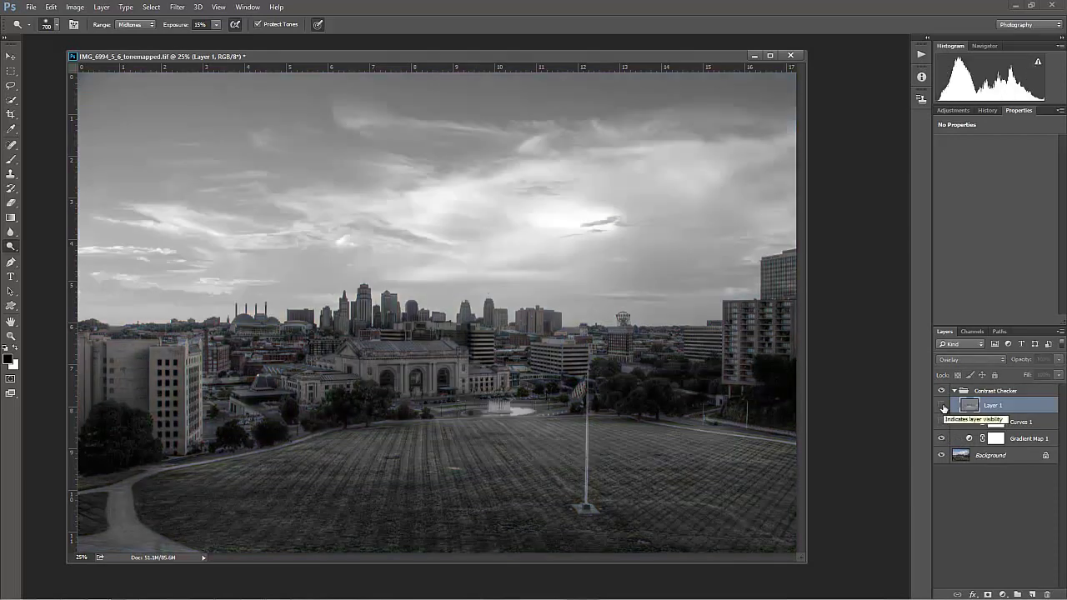
{"action": "left_click", "coordinate": [942, 405]}
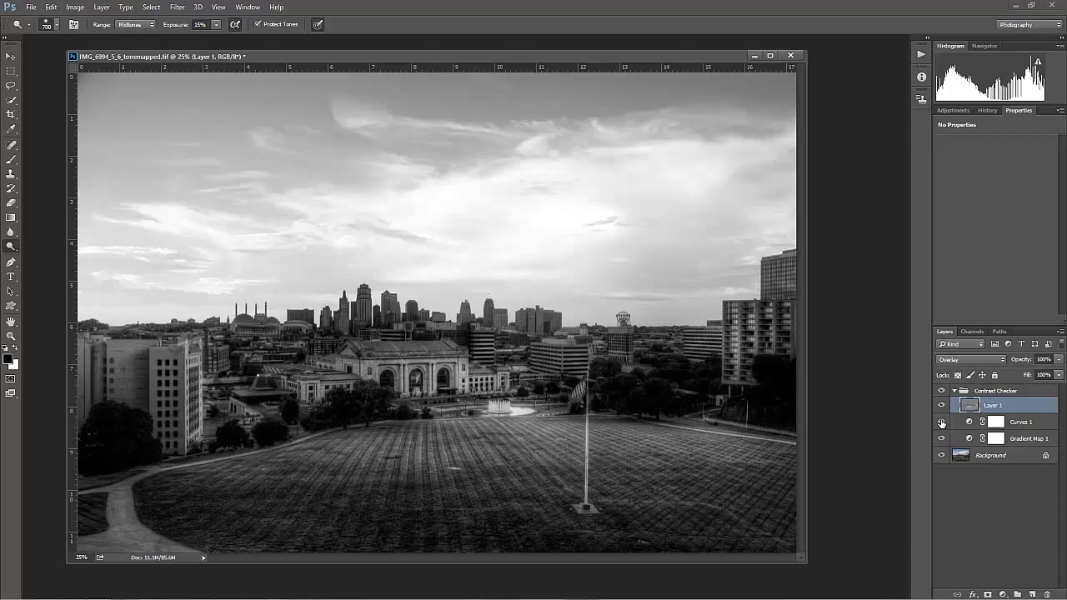
{"action": "left_click", "coordinate": [942, 423]}
{"action": "left_click", "coordinate": [943, 438]}
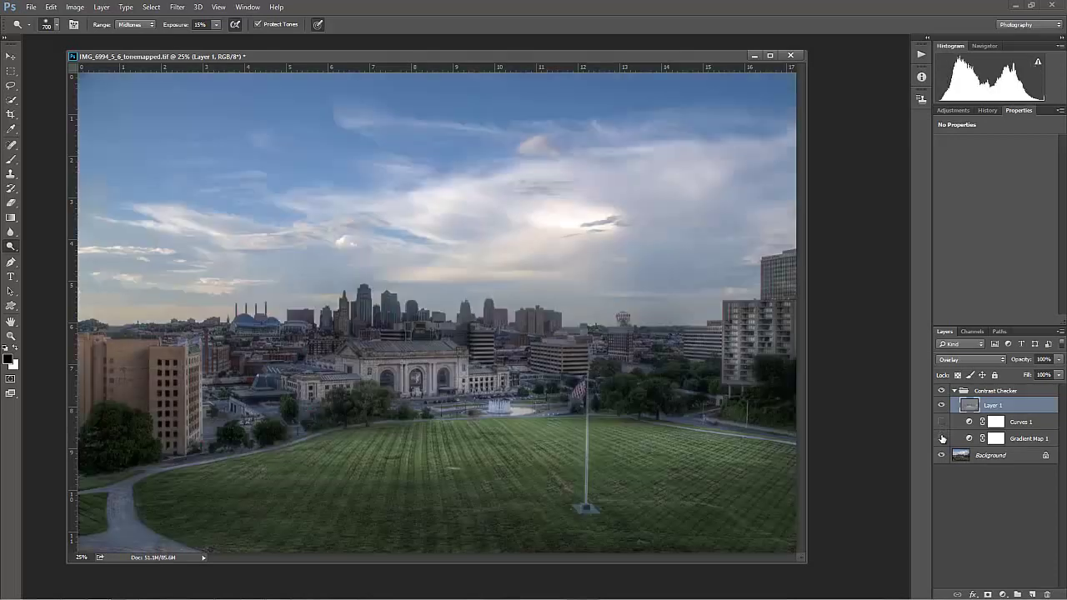
{"action": "left_click", "coordinate": [942, 421]}
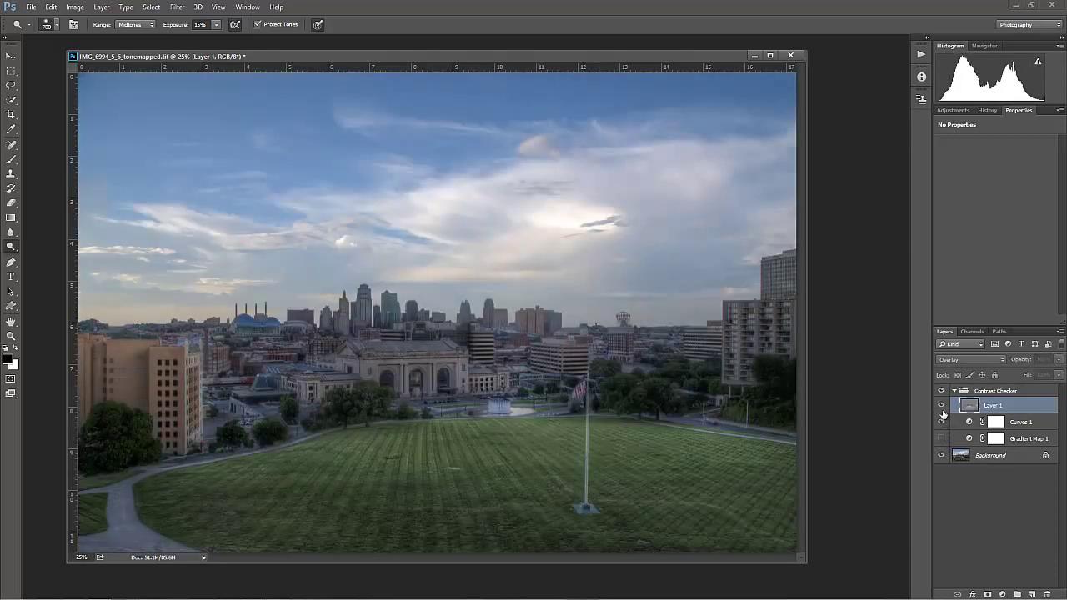
{"action": "left_click", "coordinate": [941, 406]}
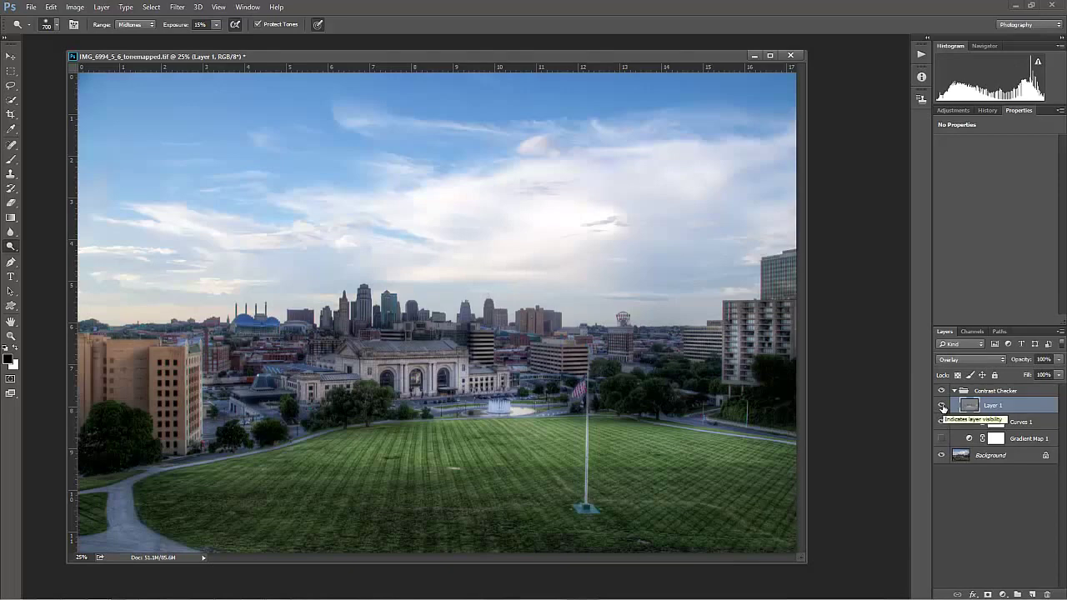
{"action": "left_click", "coordinate": [942, 392]}
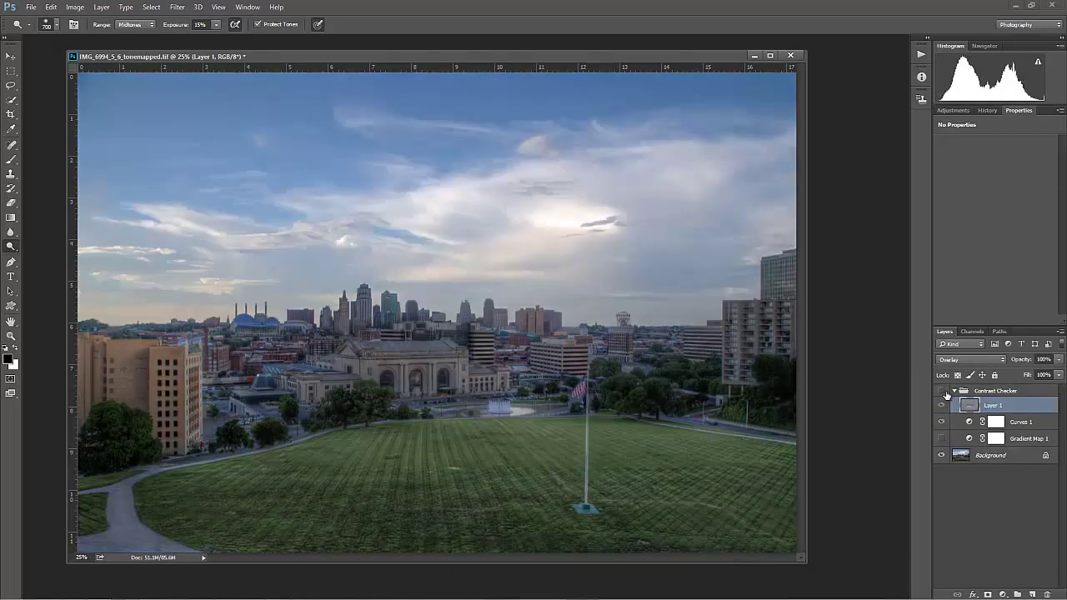
{"action": "left_click", "coordinate": [943, 392]}
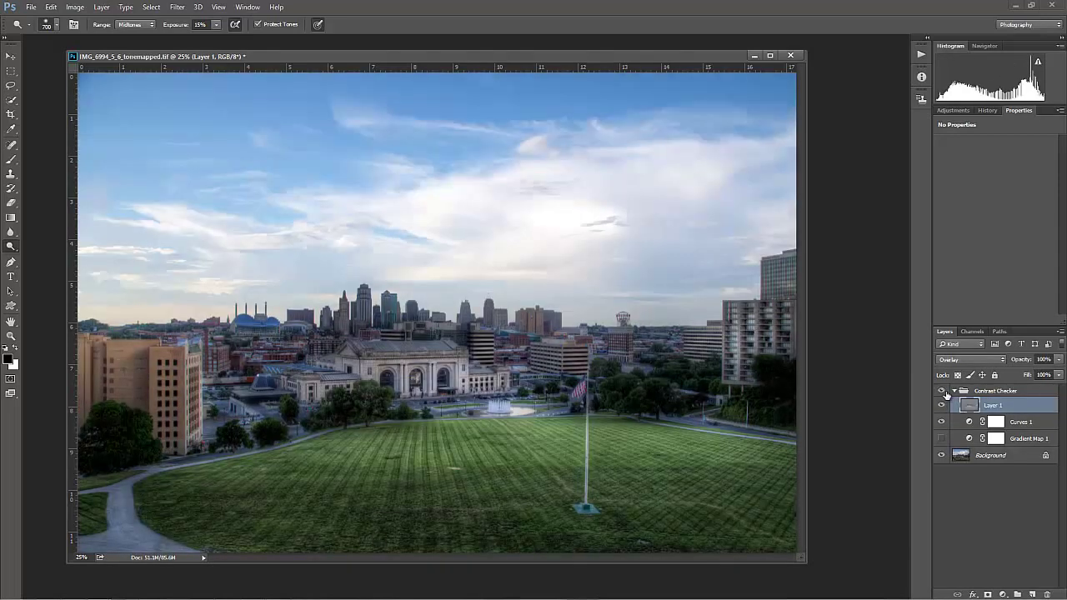